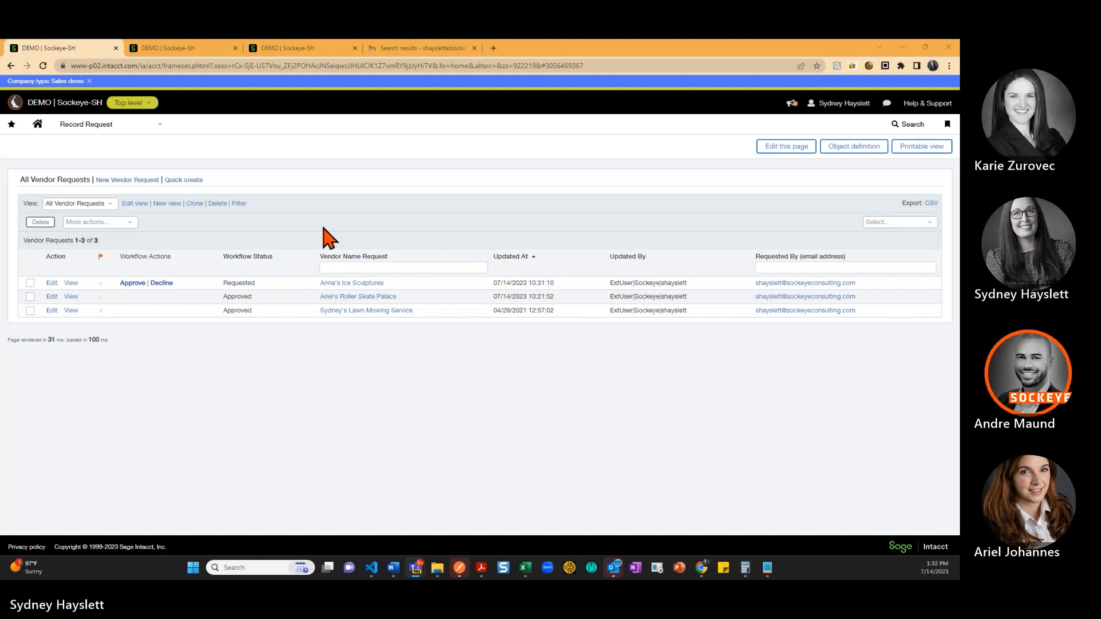
Start a new vendor request from Components > Vendor Requests in the Record Request menu.
{"action": "left_click", "coordinate": [162, 131]}
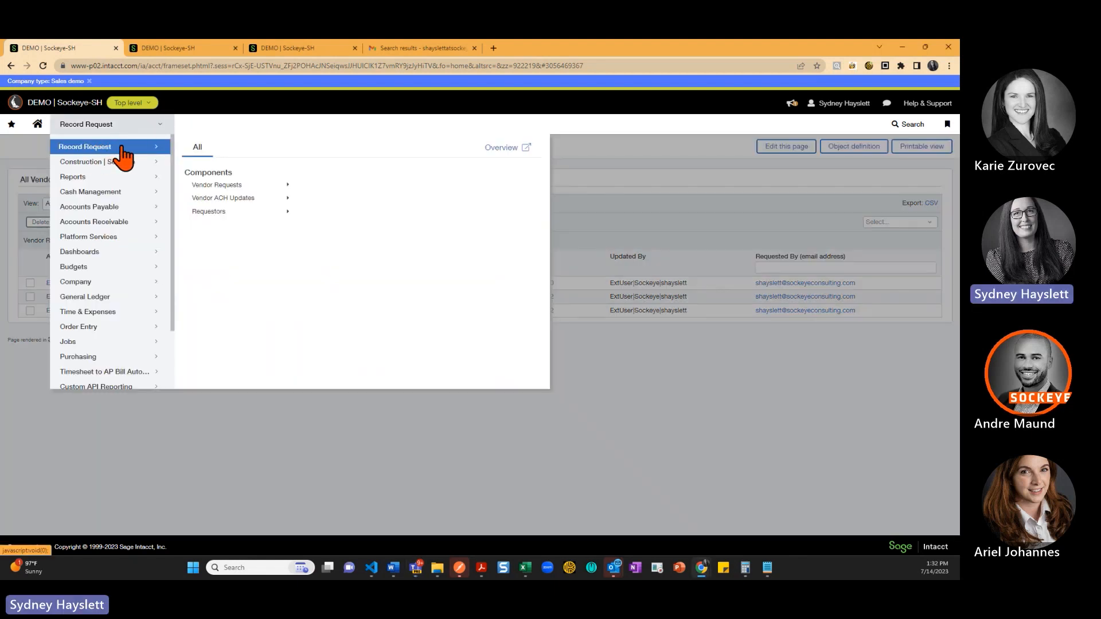
{"action": "left_click", "coordinate": [231, 186]}
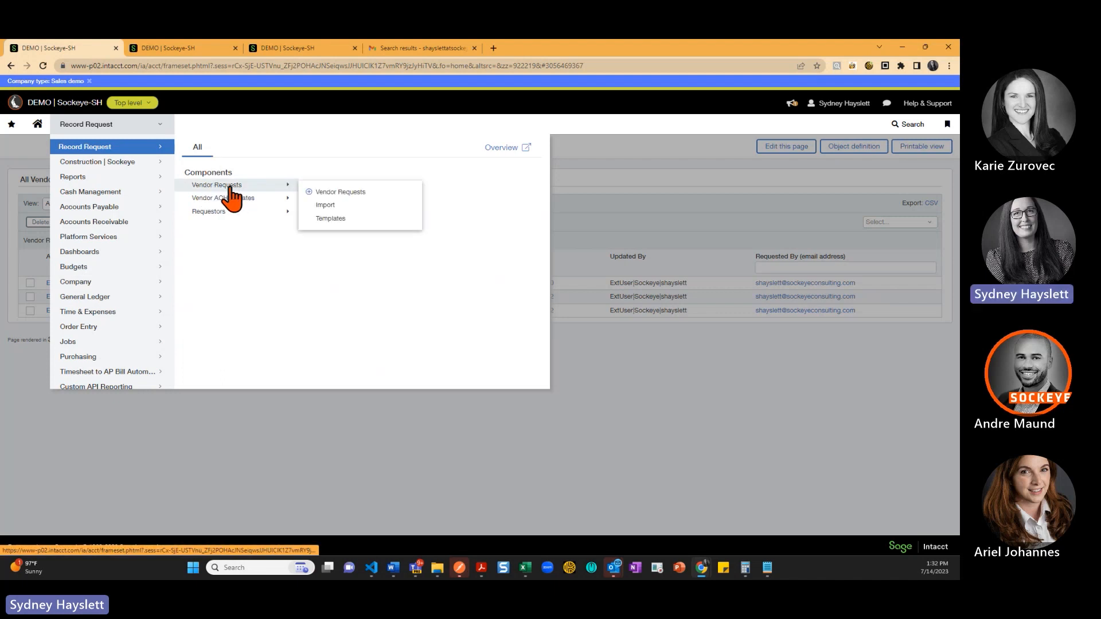
{"action": "left_click", "coordinate": [309, 191]}
Enter 'Adam's Tree Service' as vendor name, the contact's last and first names, and 1099 name 'ATS, L'.
{"action": "left_click", "coordinate": [305, 265]}
{"action": "type", "text": "Adam's Tree Service"}
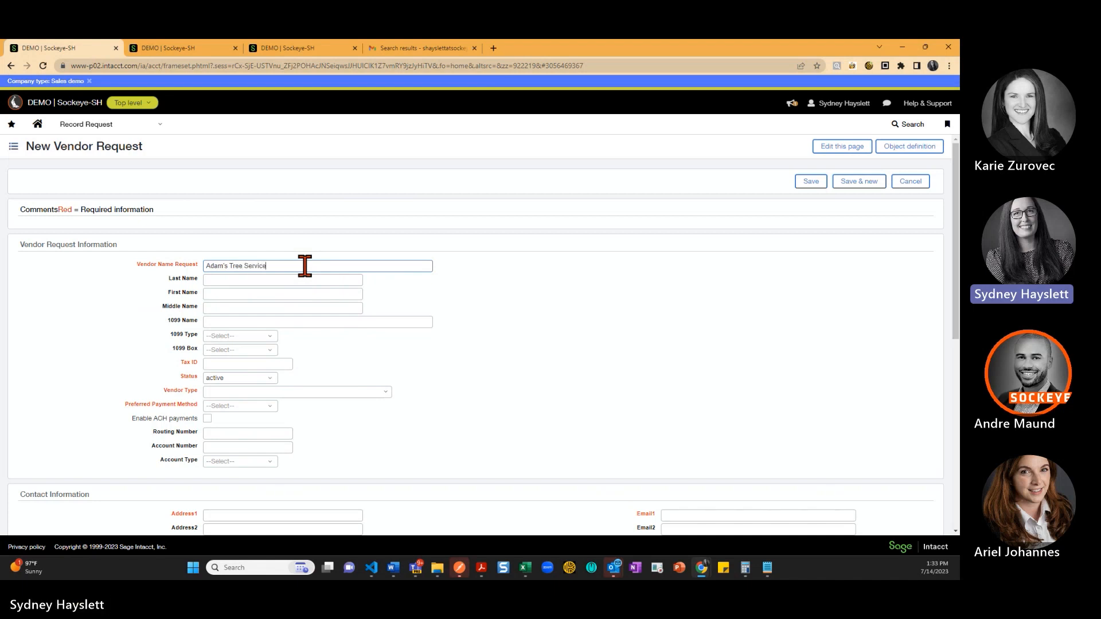
{"action": "key", "text": "Tab"}
{"action": "type", "text": "Smith"}
{"action": "key", "text": "Tab"}
{"action": "type", "text": "Adam"}
{"action": "key", "text": "Tab"}
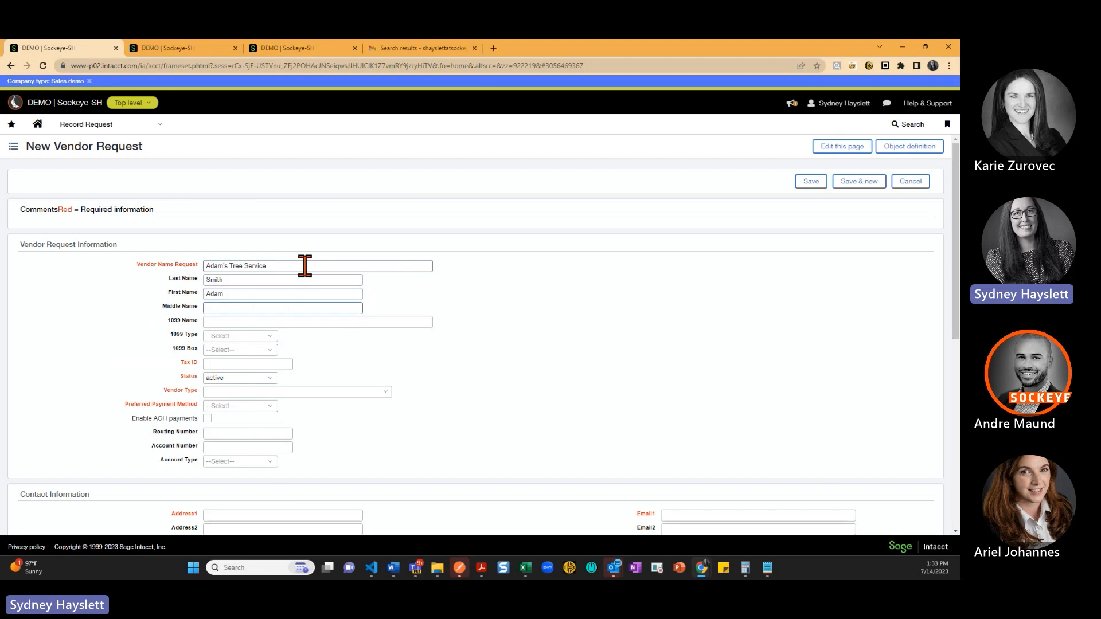
{"action": "key", "text": "Tab"}
{"action": "type", "text": "A"}
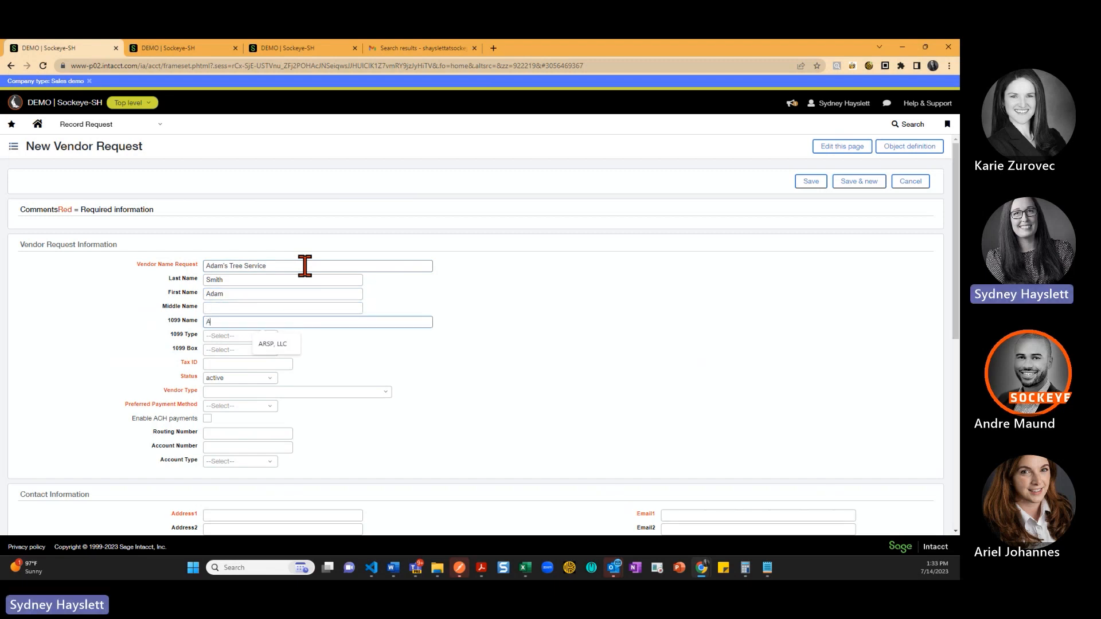
{"action": "type", "text": "TS, LLC"}
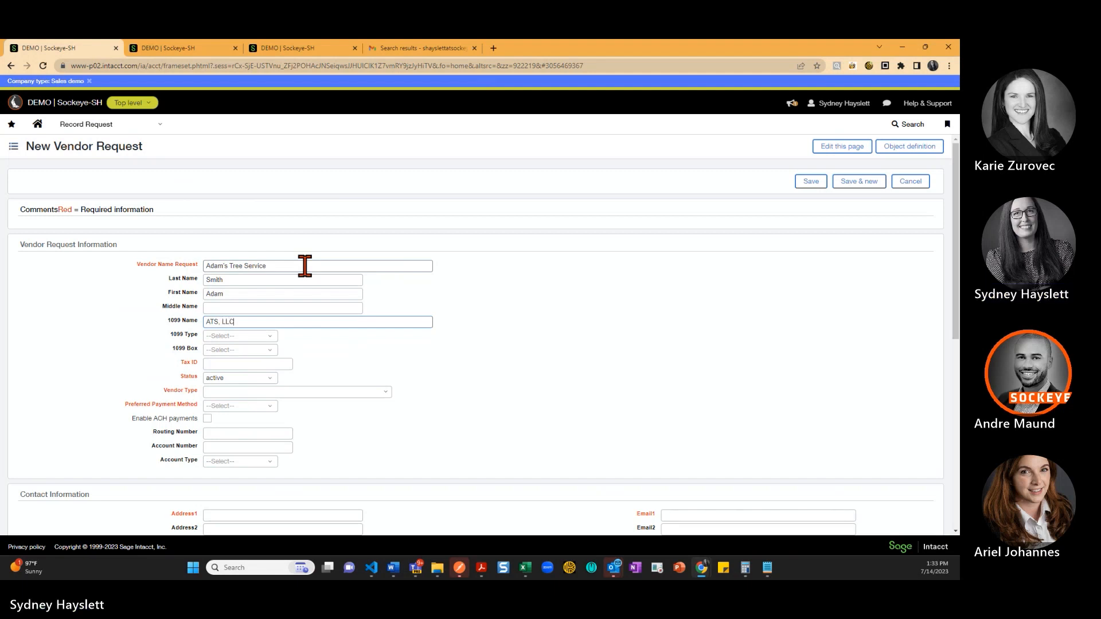
Set the 1099 type to MISC with box 3 - Other income, and enter the tax ID.
{"action": "left_click", "coordinate": [272, 335]}
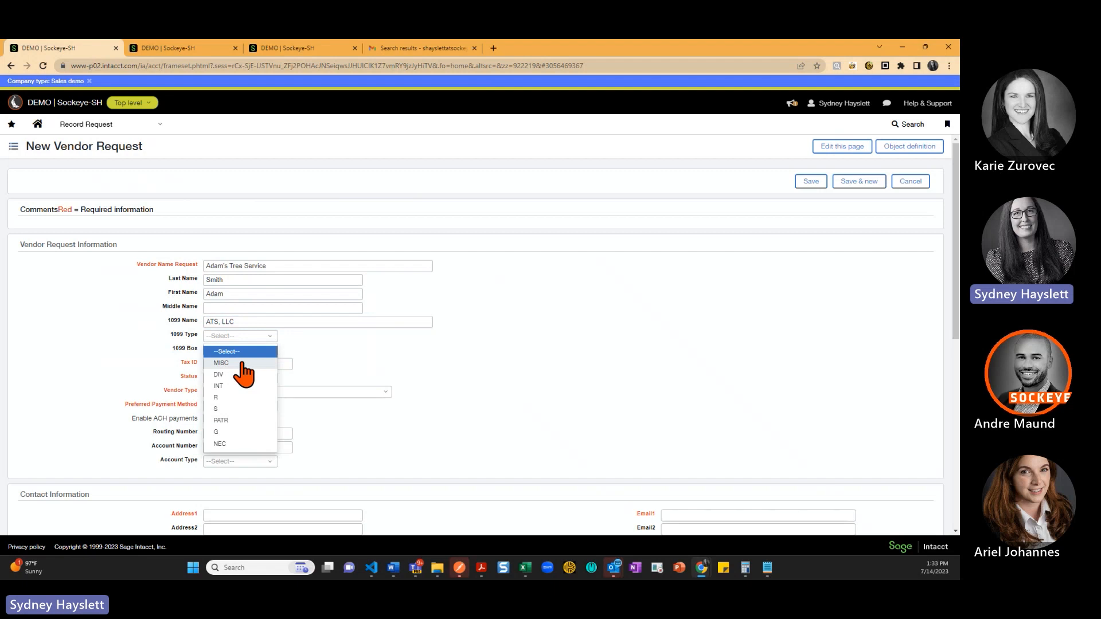
{"action": "left_click", "coordinate": [245, 363]}
{"action": "left_click", "coordinate": [263, 348]}
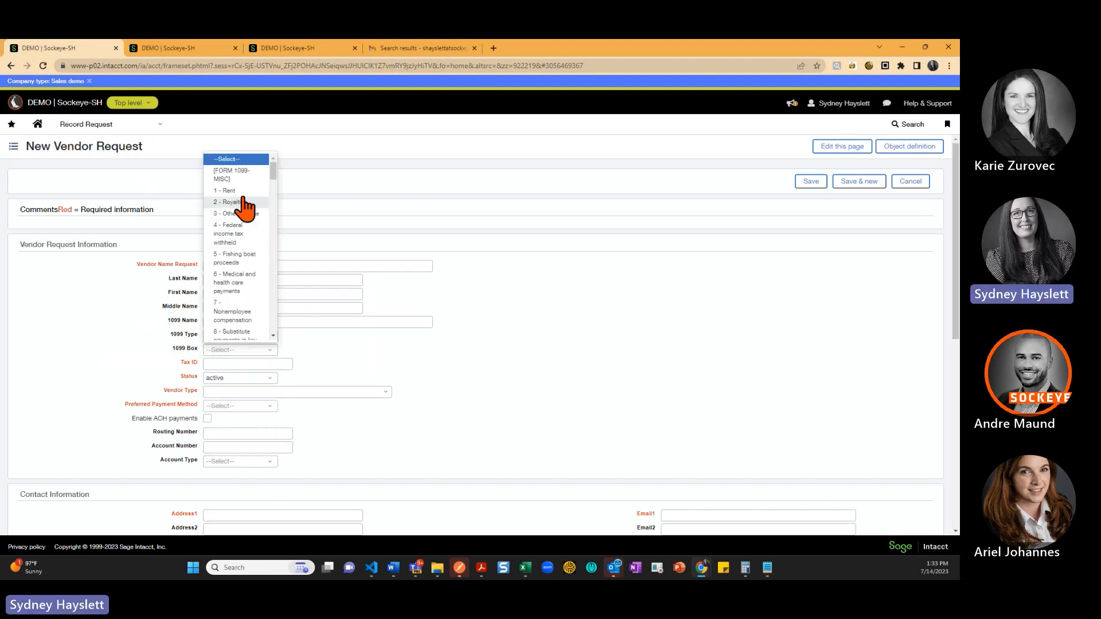
{"action": "left_click", "coordinate": [240, 214]}
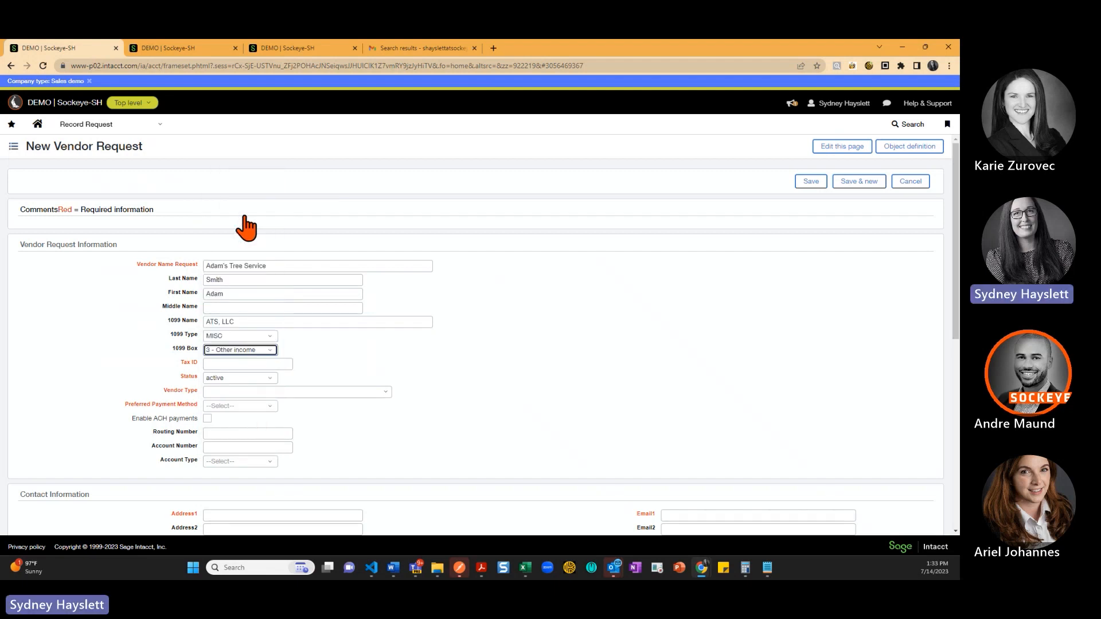
{"action": "left_click", "coordinate": [264, 363]}
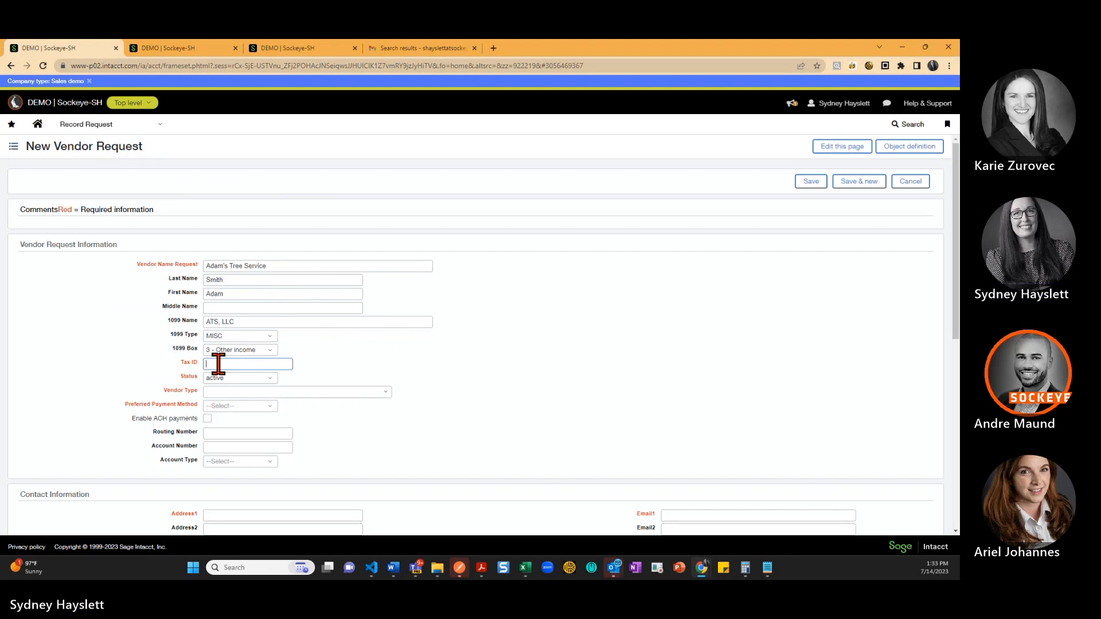
{"action": "type", "text": "74"}
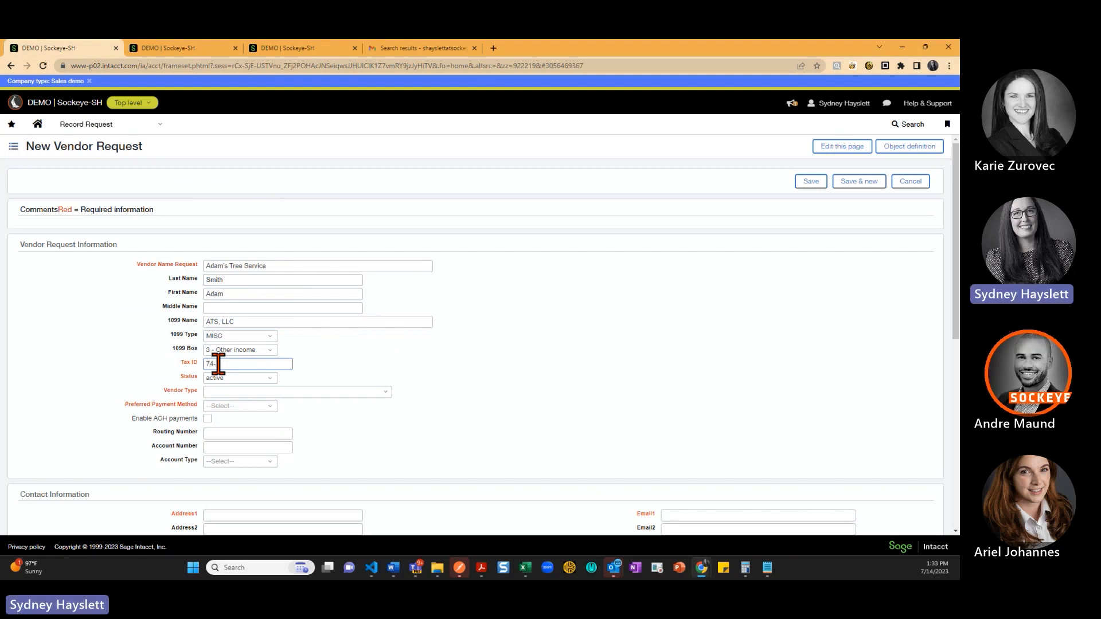
{"action": "type", "text": "-"}
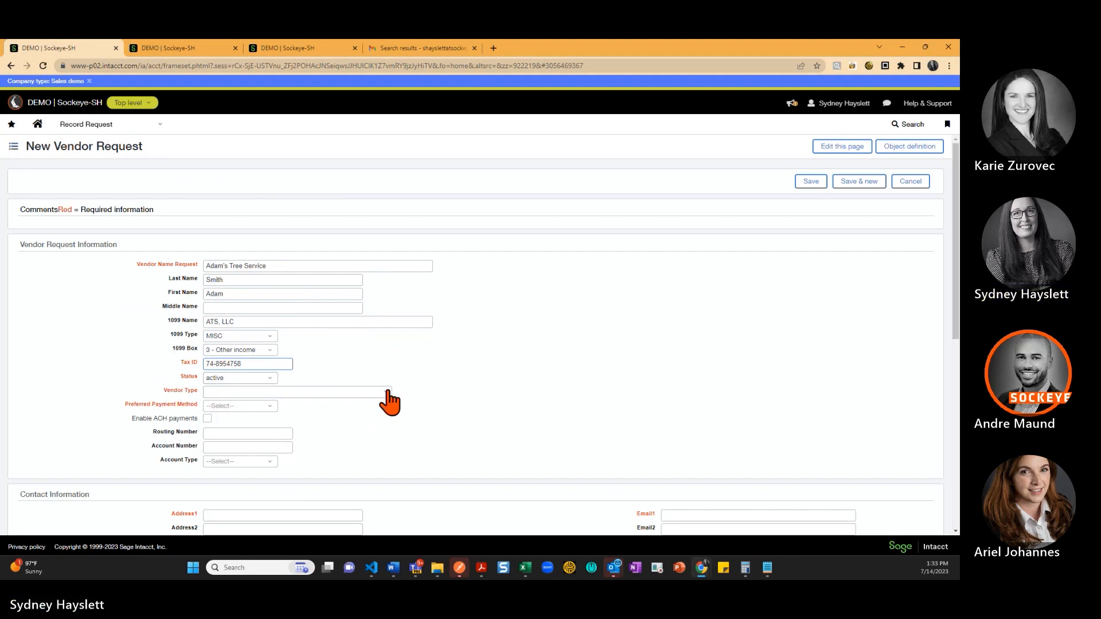
Set the vendor type to Other and the preferred payment method to Credit Card.
{"action": "left_click", "coordinate": [387, 392]}
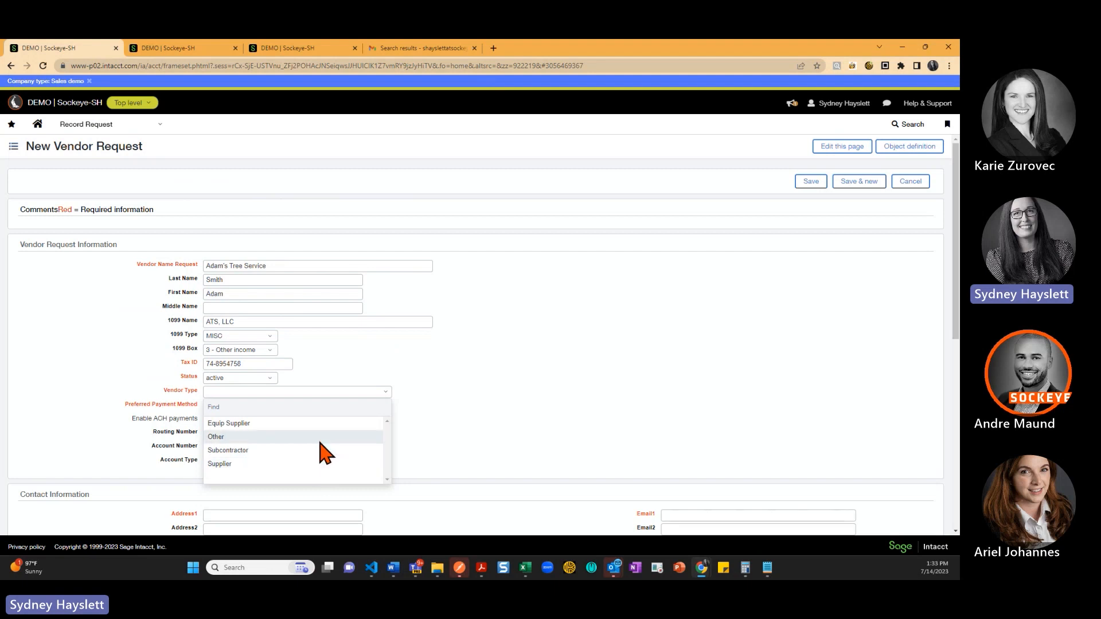
{"action": "left_click", "coordinate": [320, 442]}
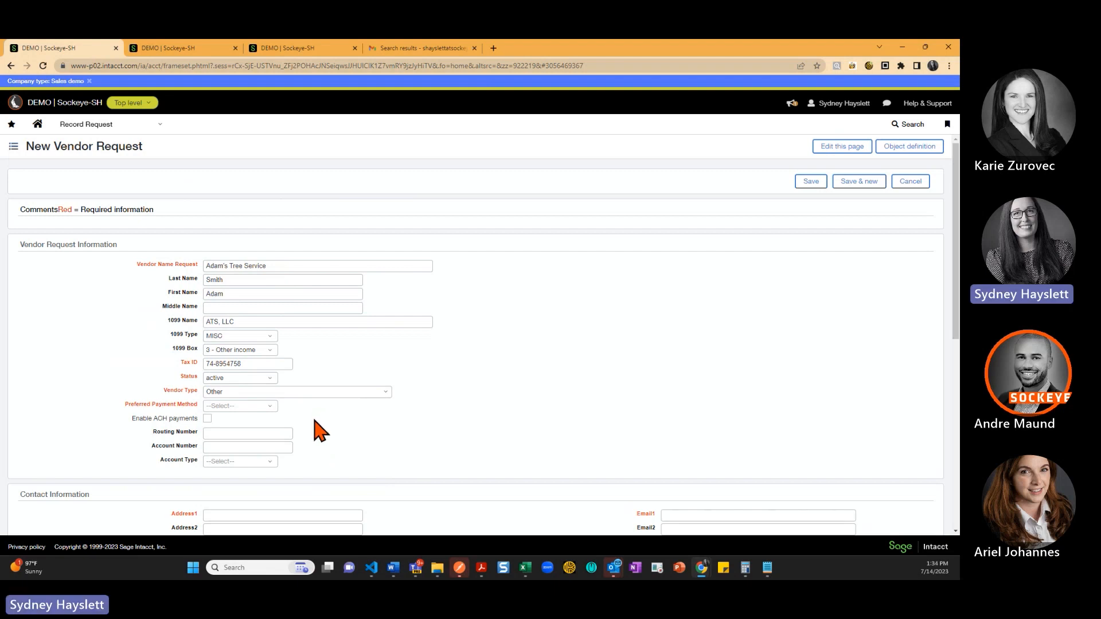
{"action": "left_click", "coordinate": [263, 419]}
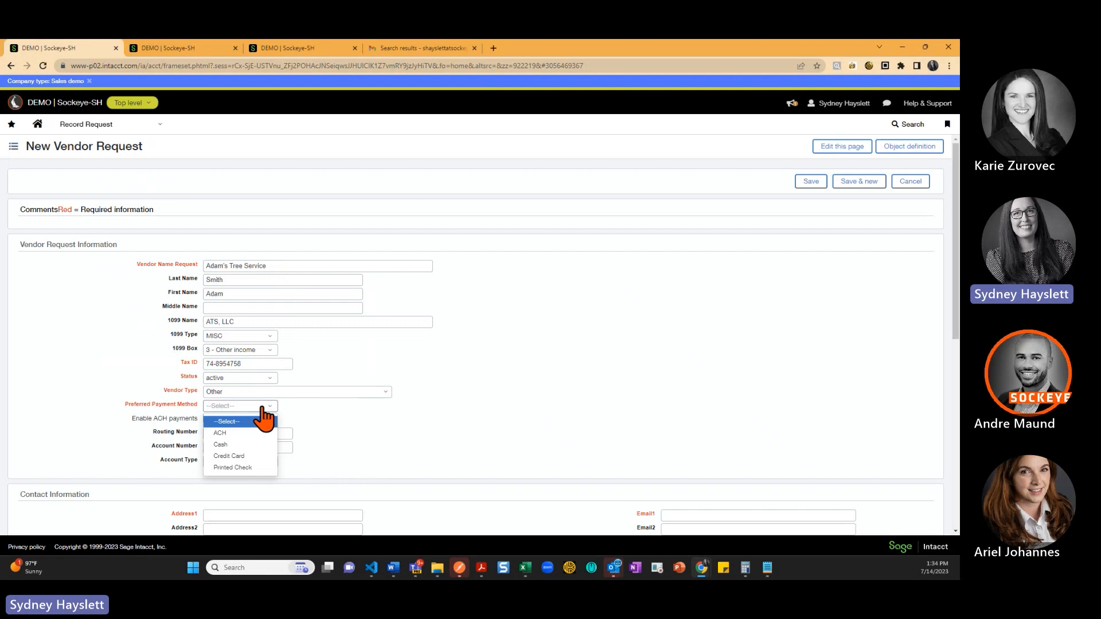
{"action": "left_click", "coordinate": [235, 457]}
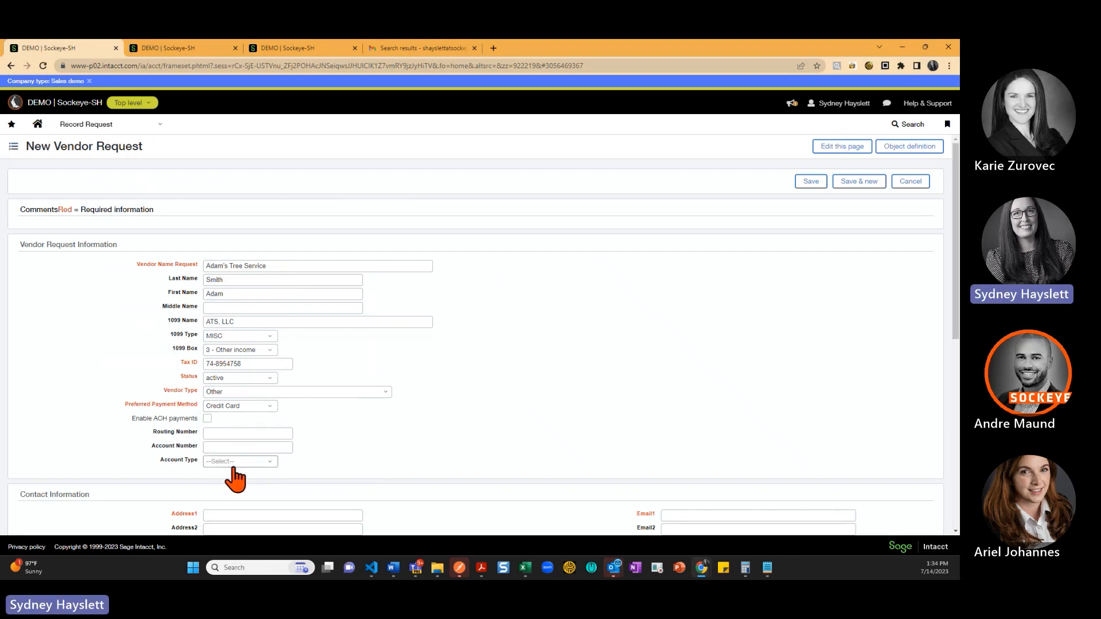
Enter the vendor's street address, city, state and zip code.
{"action": "scroll", "coordinate": [384, 436], "scroll_direction": "down", "scroll_amount": 1}
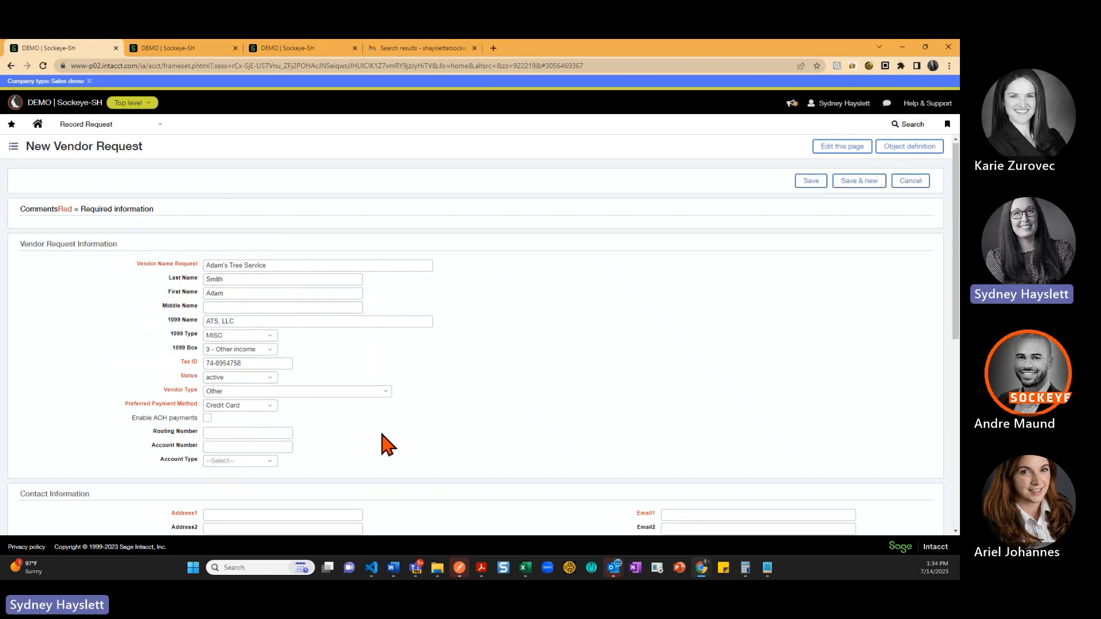
{"action": "scroll", "coordinate": [387, 443], "scroll_direction": "down", "scroll_amount": 2}
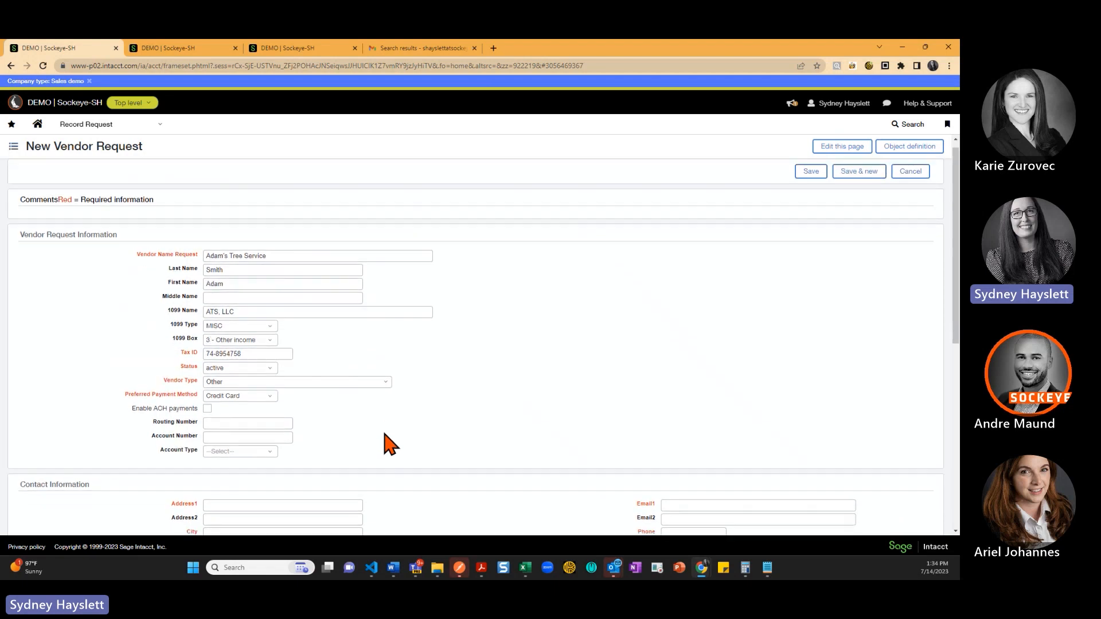
{"action": "scroll", "coordinate": [433, 462], "scroll_direction": "down", "scroll_amount": 3}
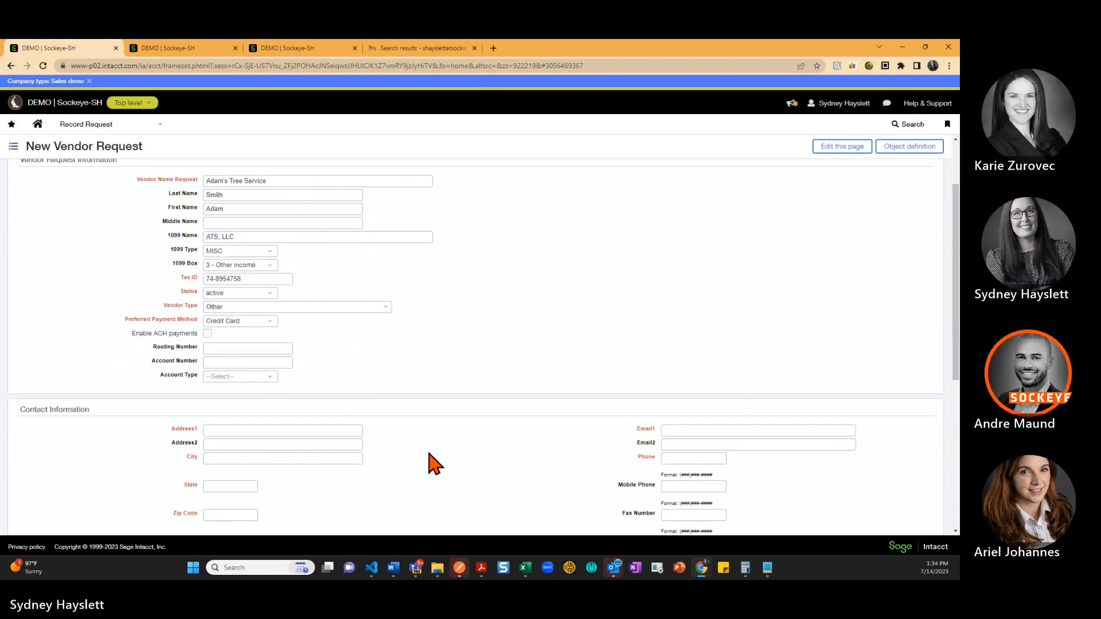
{"action": "left_click", "coordinate": [274, 317]}
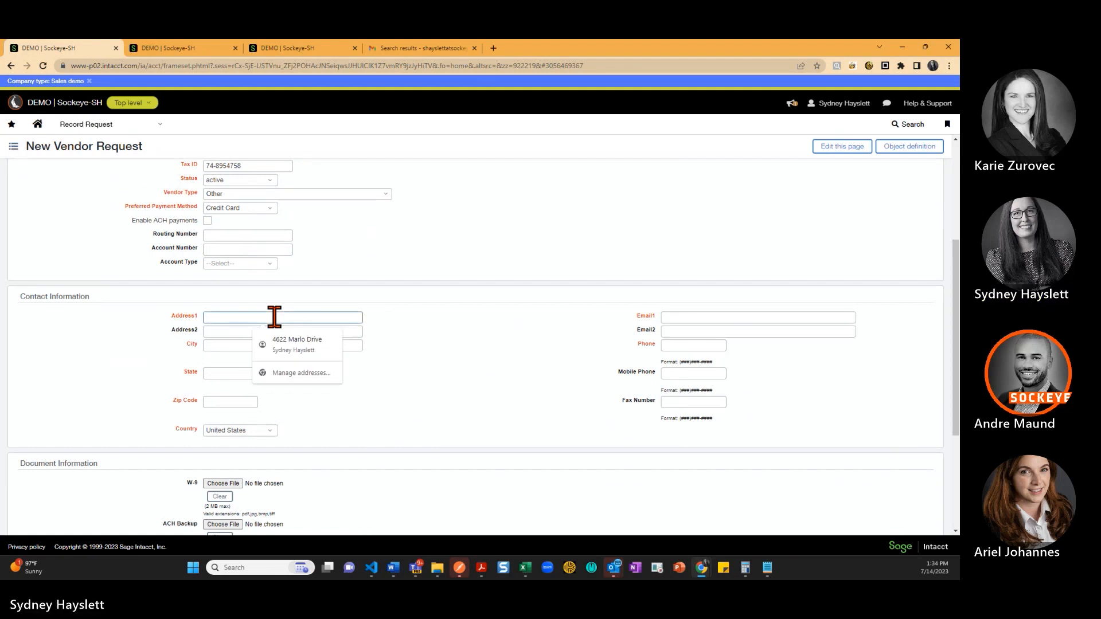
{"action": "type", "text": "5701 Walnut Lane"}
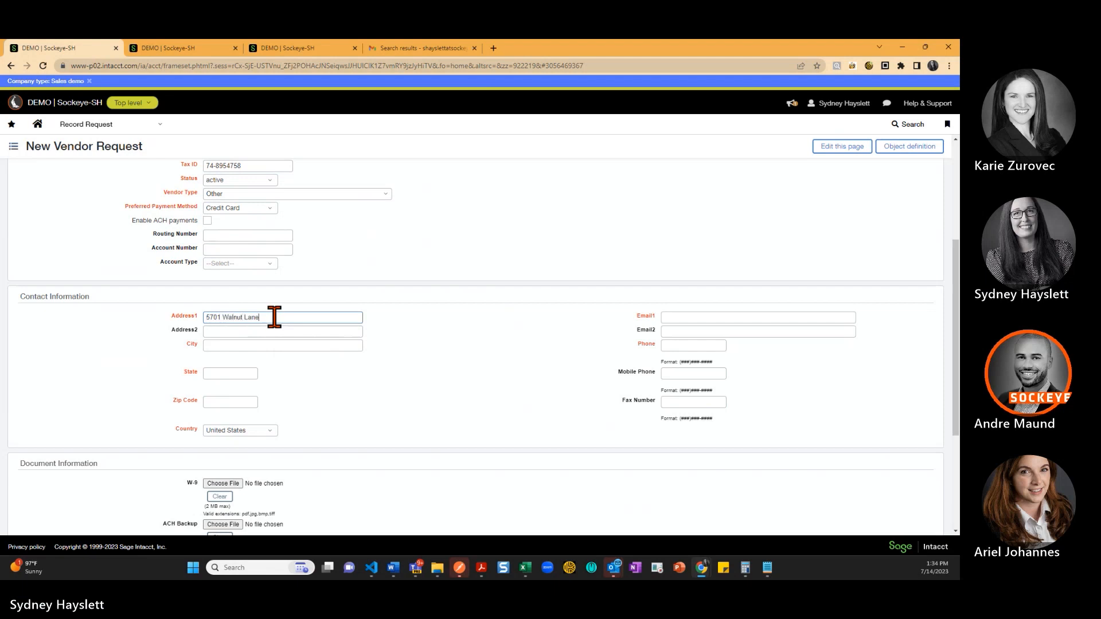
{"action": "key", "text": "Tab"}
{"action": "key", "text": "Tab"}
{"action": "type", "text": "Austin"}
{"action": "key", "text": "Tab"}
{"action": "type", "text": "Te"}
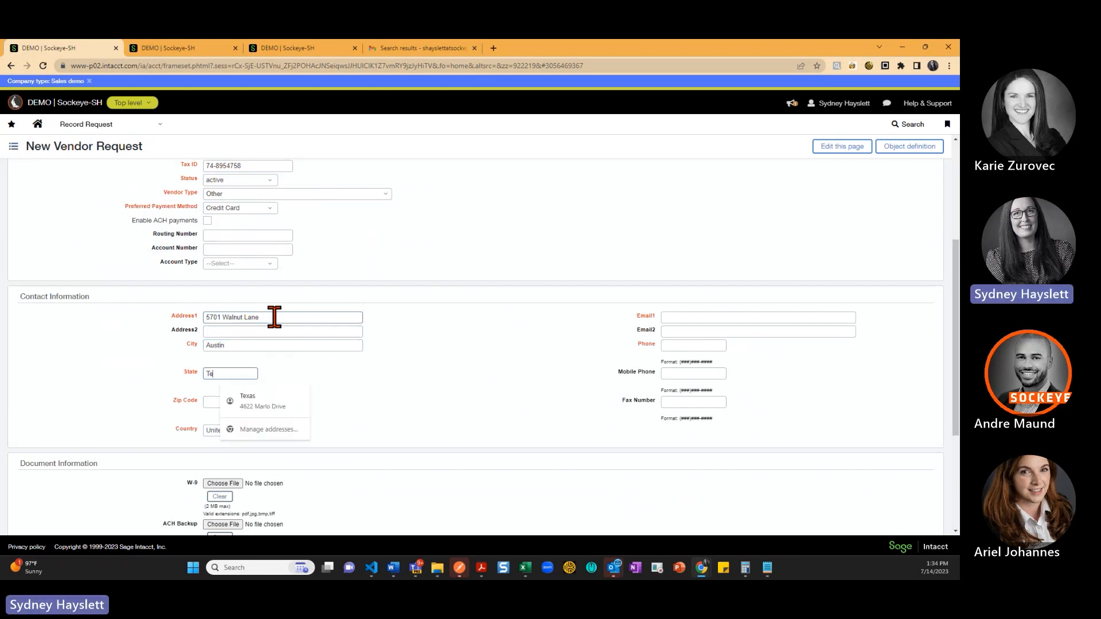
{"action": "type", "text": "xas"}
{"action": "key", "text": "Tab"}
{"action": "type", "text": "7"}
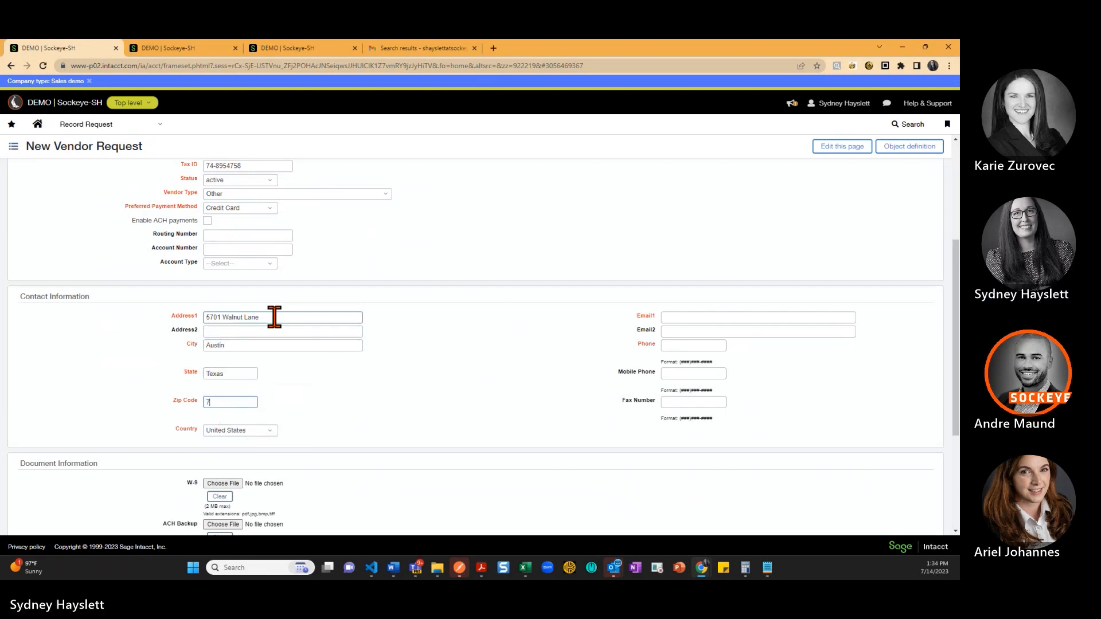
{"action": "type", "text": "8701"}
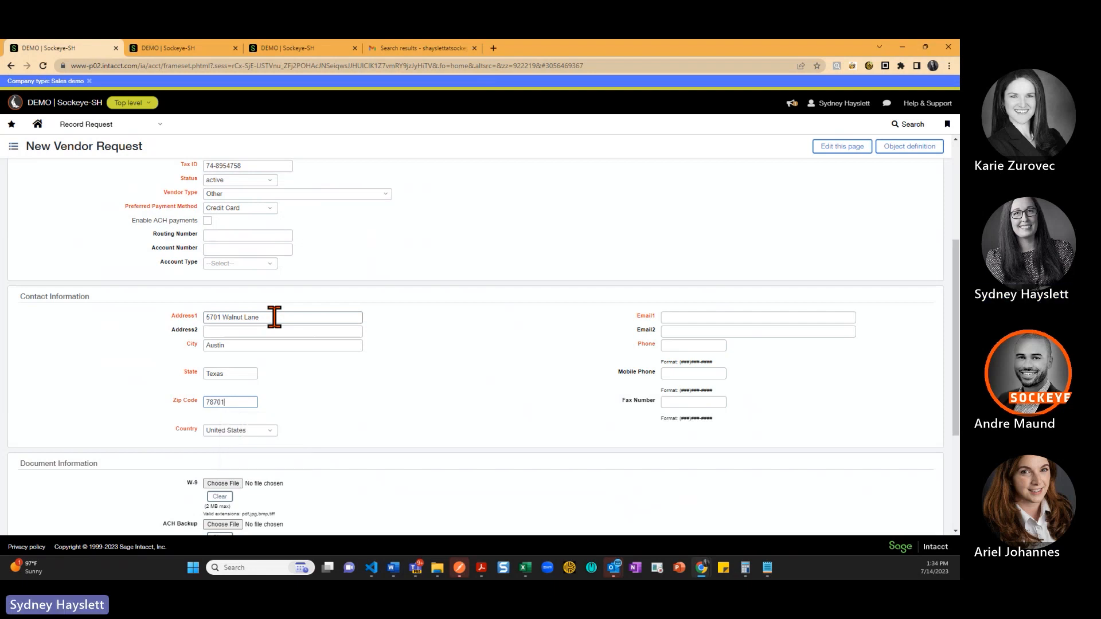
Fill in the contact e-mail from the saved suggestion and enter the phone number.
{"action": "left_click", "coordinate": [700, 315]}
{"action": "type", "text": "shaysle"}
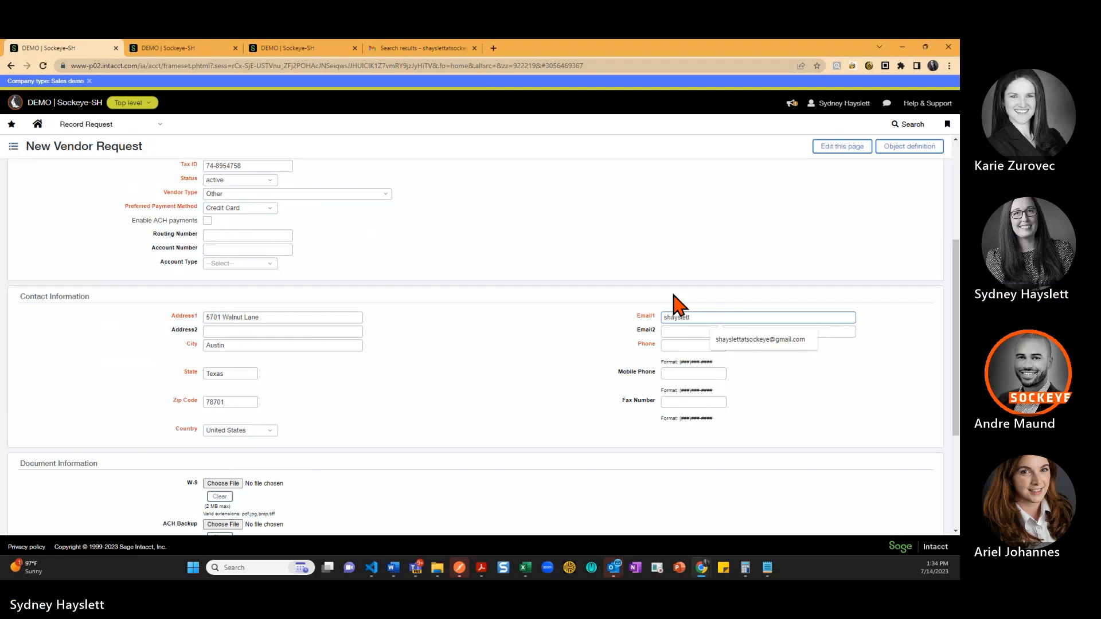
{"action": "type", "text": "tt"}
{"action": "left_click", "coordinate": [757, 339]}
{"action": "left_click", "coordinate": [686, 345]}
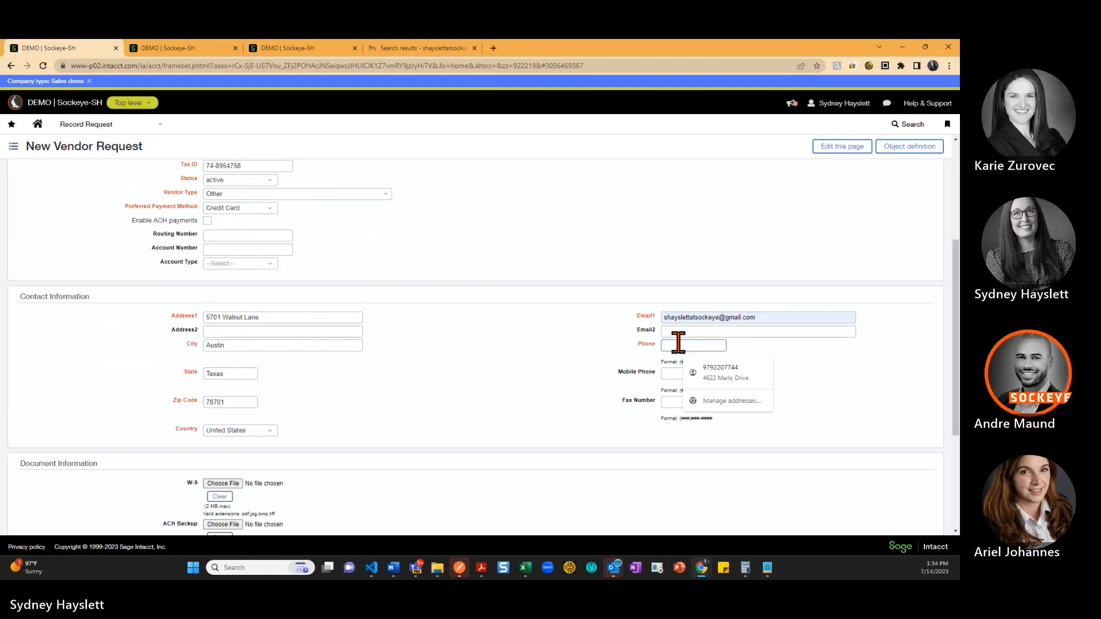
{"action": "type", "text": "(51"}
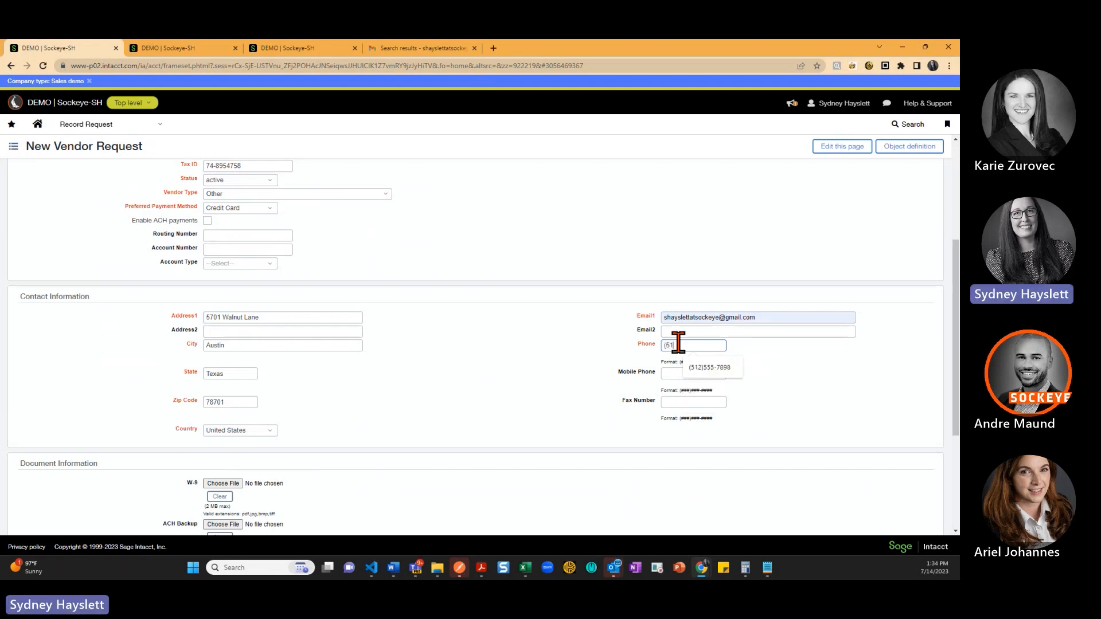
{"action": "type", "text": "2"}
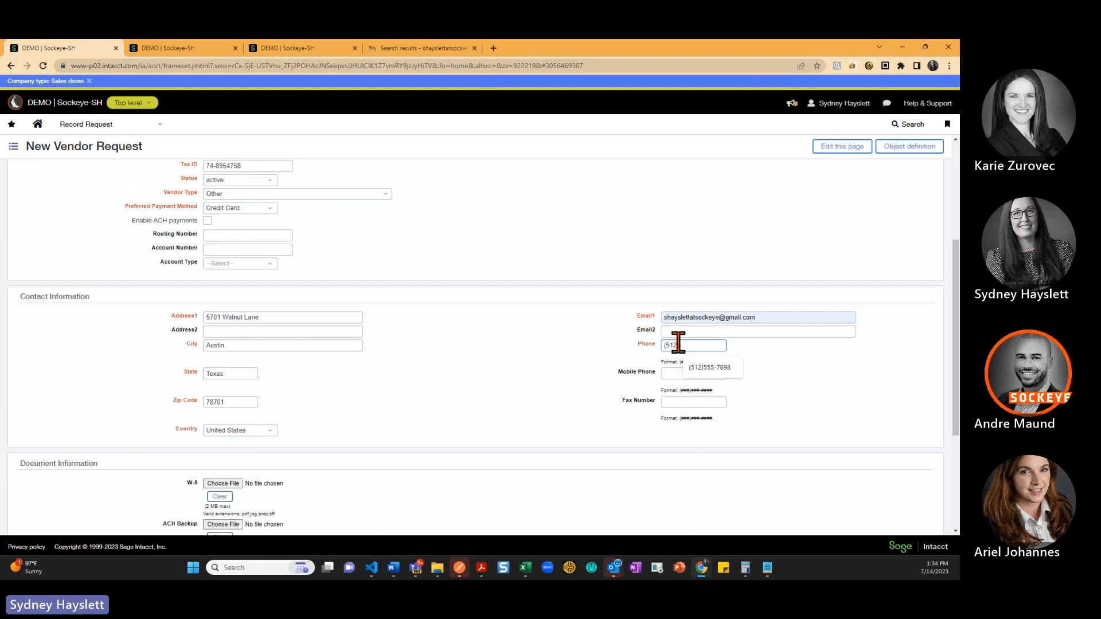
{"action": "type", "text": ")867-5309"}
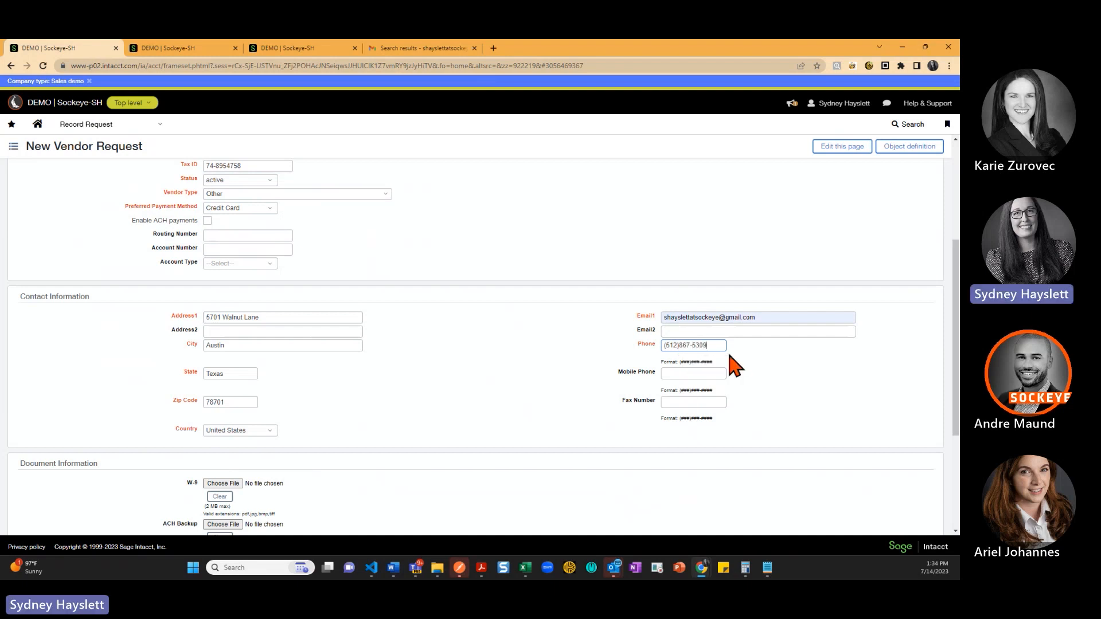
{"action": "mouse_move", "coordinate": [729, 356]}
{"action": "left_mouse_down"}
{"action": "mouse_move", "coordinate": [691, 362]}
{"action": "mouse_move", "coordinate": [711, 361]}
{"action": "left_mouse_up"}
{"action": "left_click", "coordinate": [720, 363]}
{"action": "scroll", "coordinate": [590, 400], "scroll_direction": "down", "scroll_amount": 1}
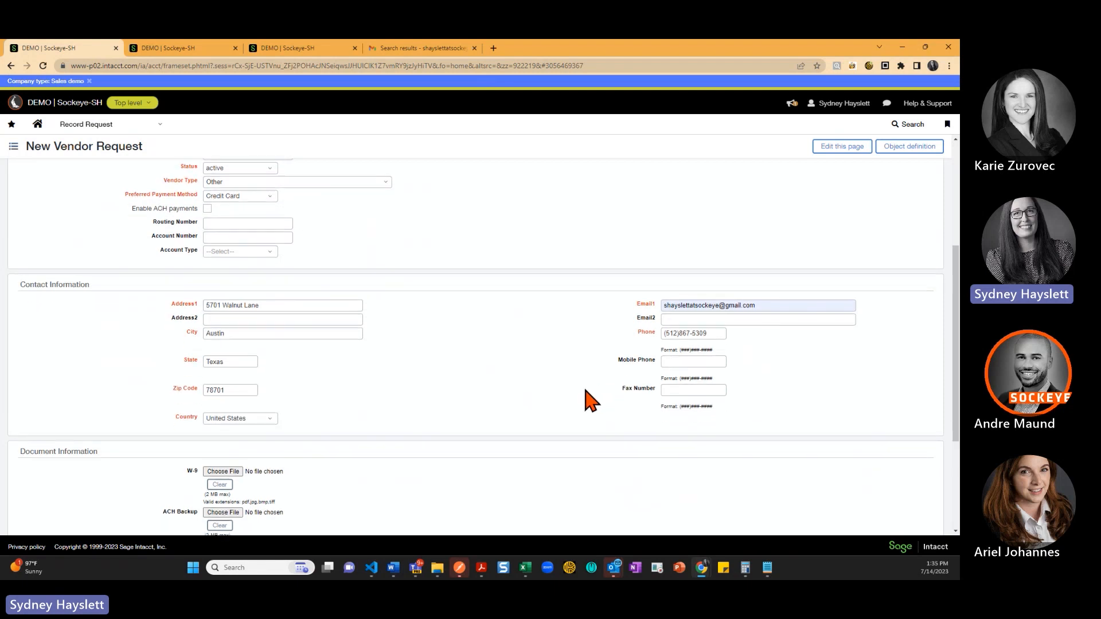
{"action": "scroll", "coordinate": [590, 399], "scroll_direction": "down", "scroll_amount": 3}
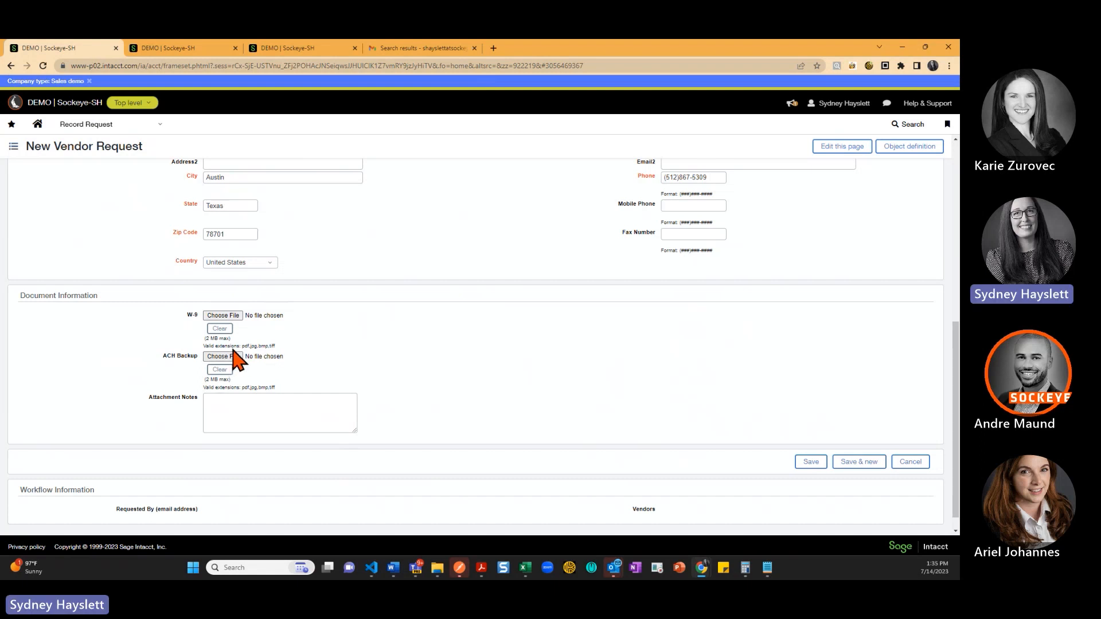
Attach w9sample.pdf as the W-9, save the vendor request, and switch to the Gmail results.
{"action": "left_click", "coordinate": [235, 316]}
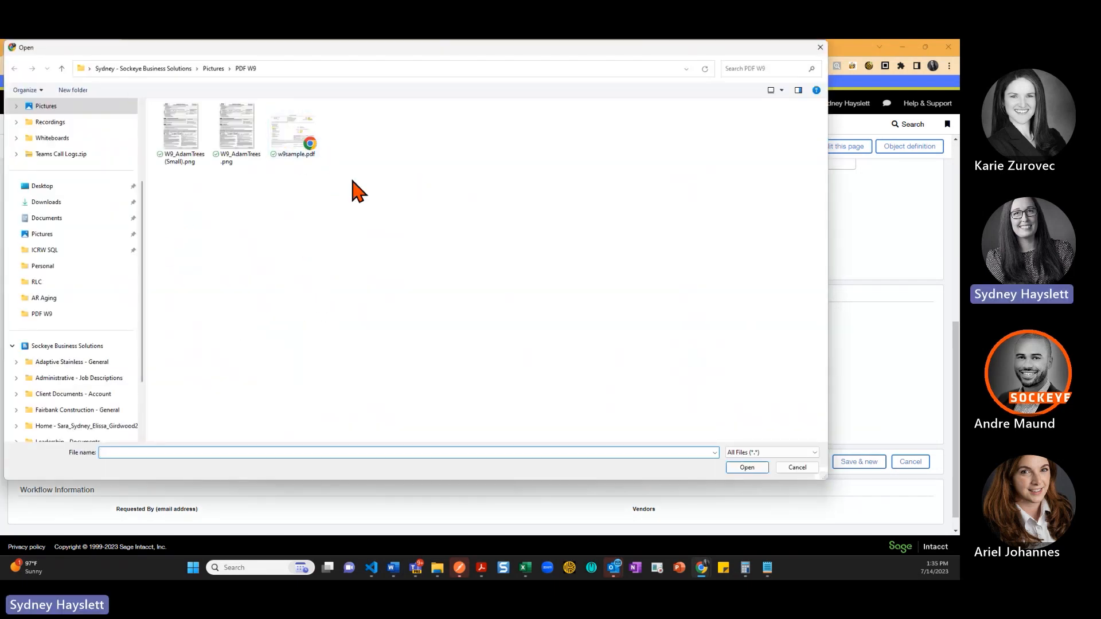
{"action": "left_click", "coordinate": [302, 133]}
{"action": "left_click", "coordinate": [746, 466]}
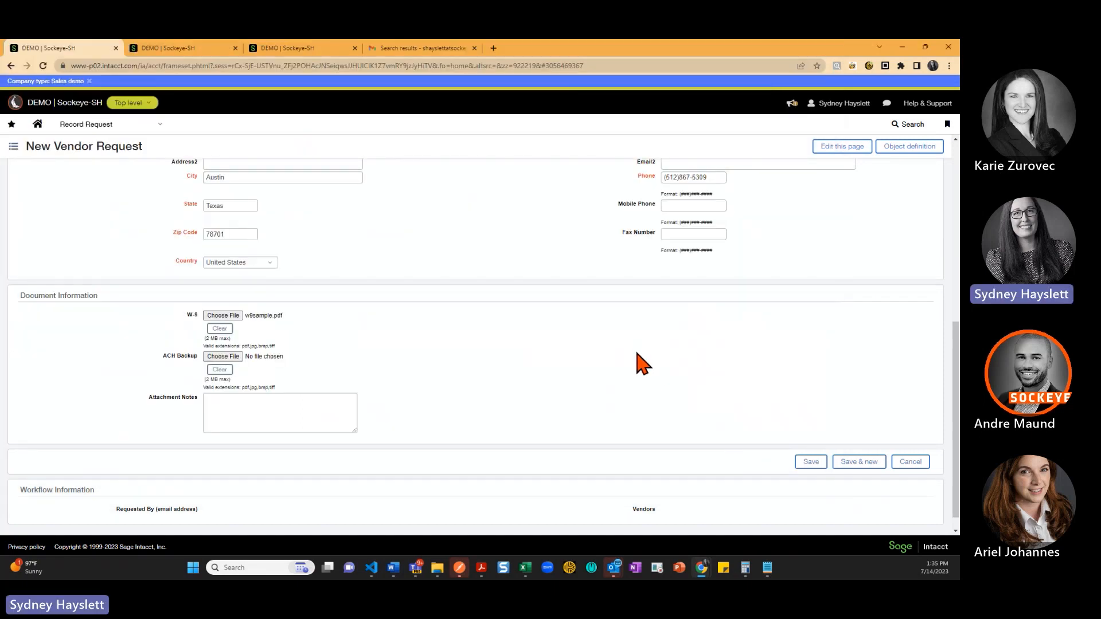
{"action": "scroll", "coordinate": [623, 350], "scroll_direction": "up", "scroll_amount": 6}
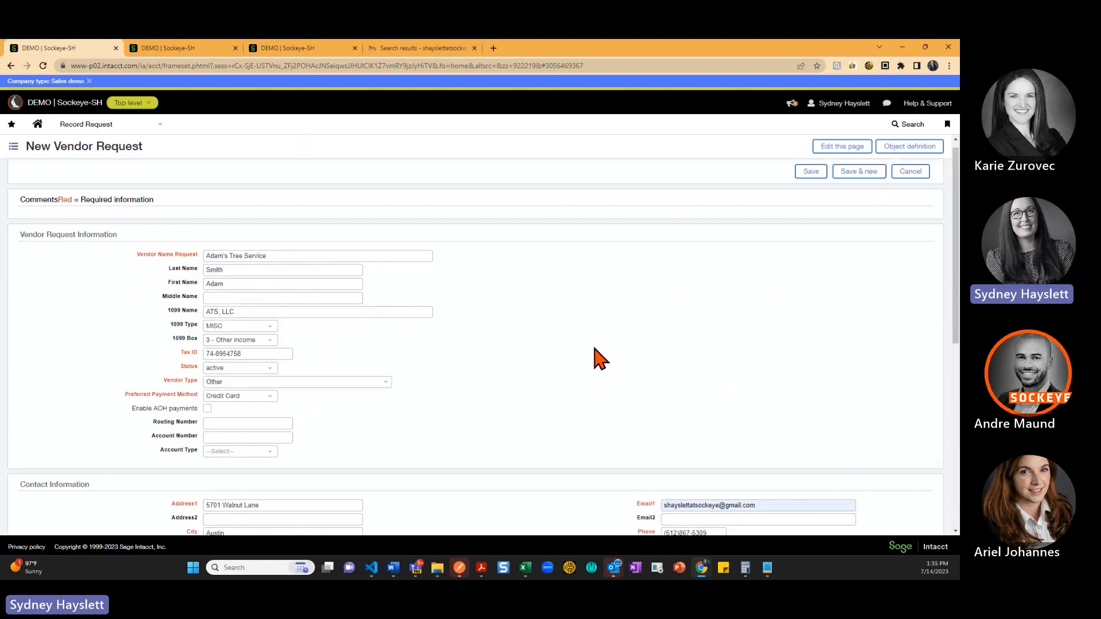
{"action": "scroll", "coordinate": [596, 358], "scroll_direction": "down", "scroll_amount": 6}
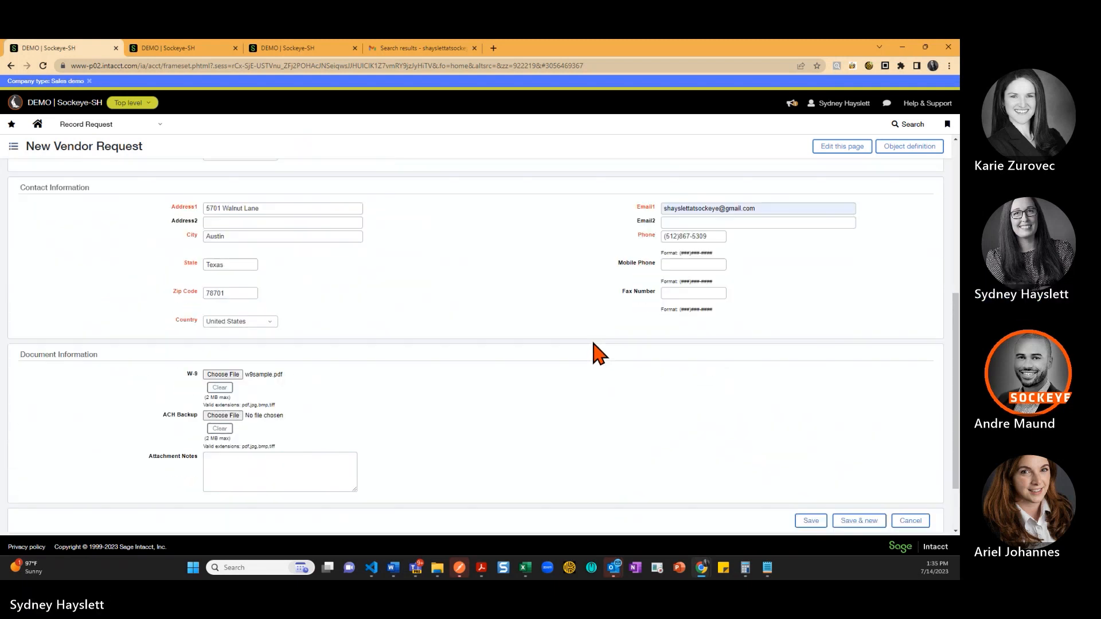
{"action": "left_click", "coordinate": [811, 453]}
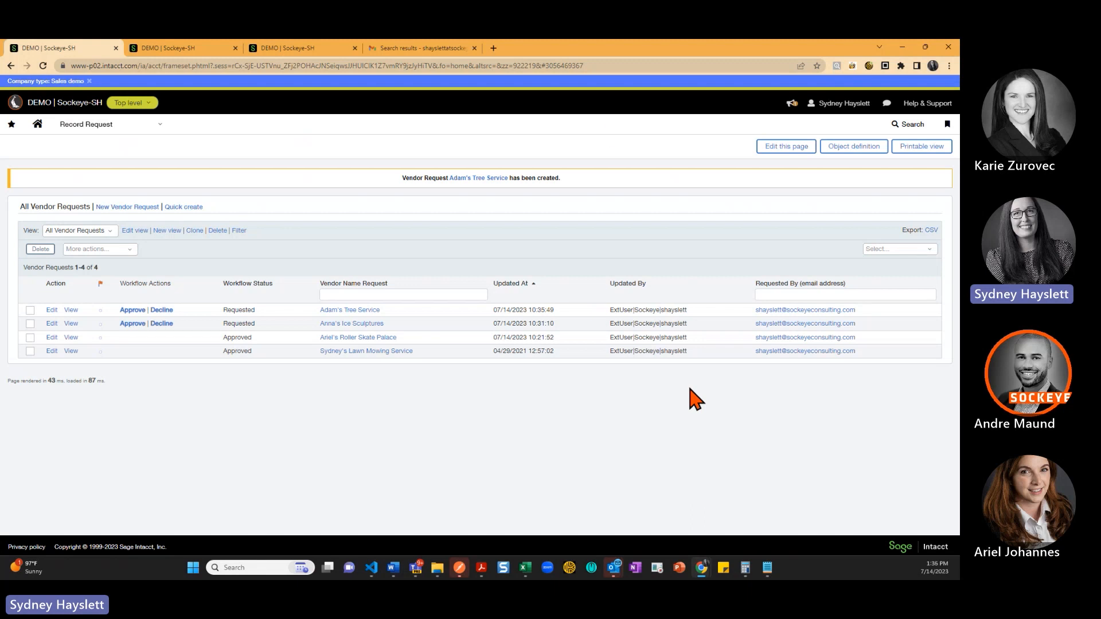
{"action": "left_click", "coordinate": [442, 53]}
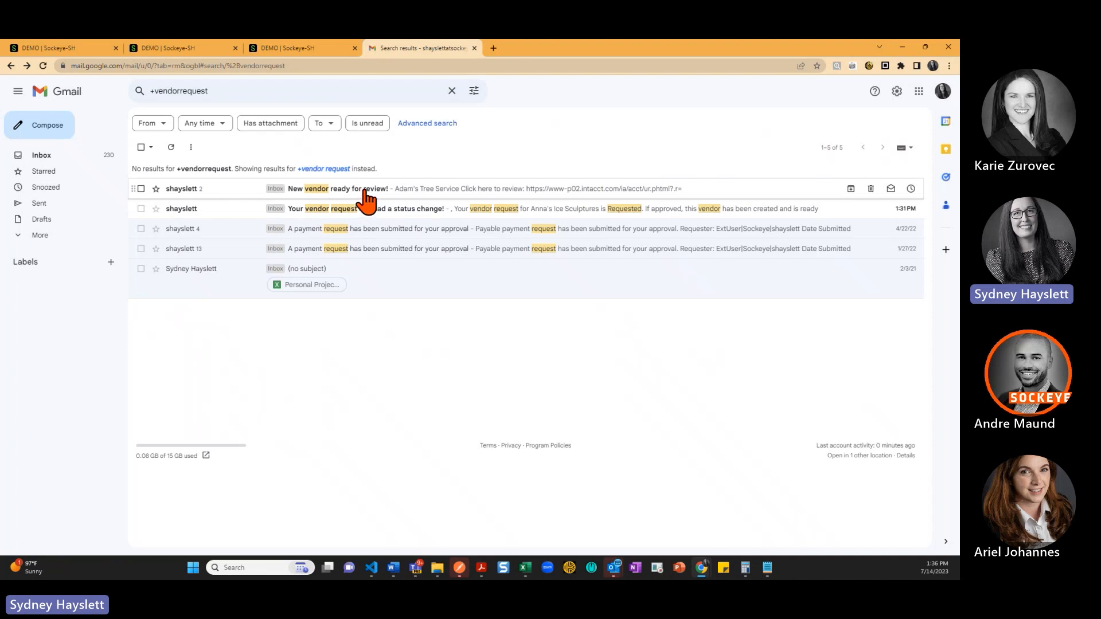
Open the 'New vendor ready for review!' email about Adam's Tree Service.
{"action": "left_click", "coordinate": [365, 200]}
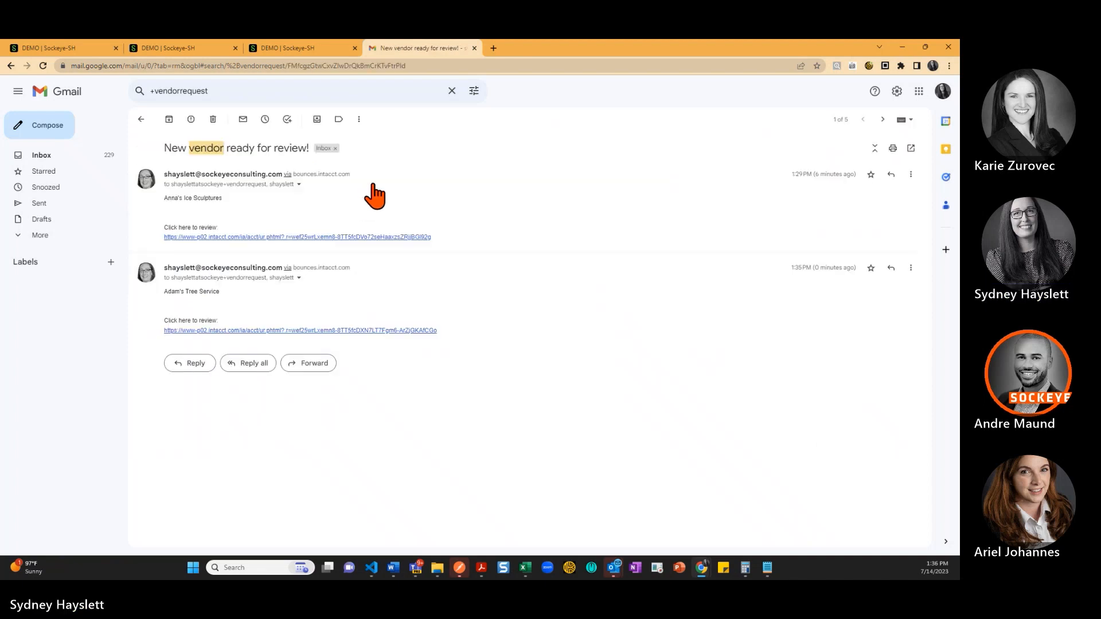
{"action": "triple_click", "coordinate": [164, 292]}
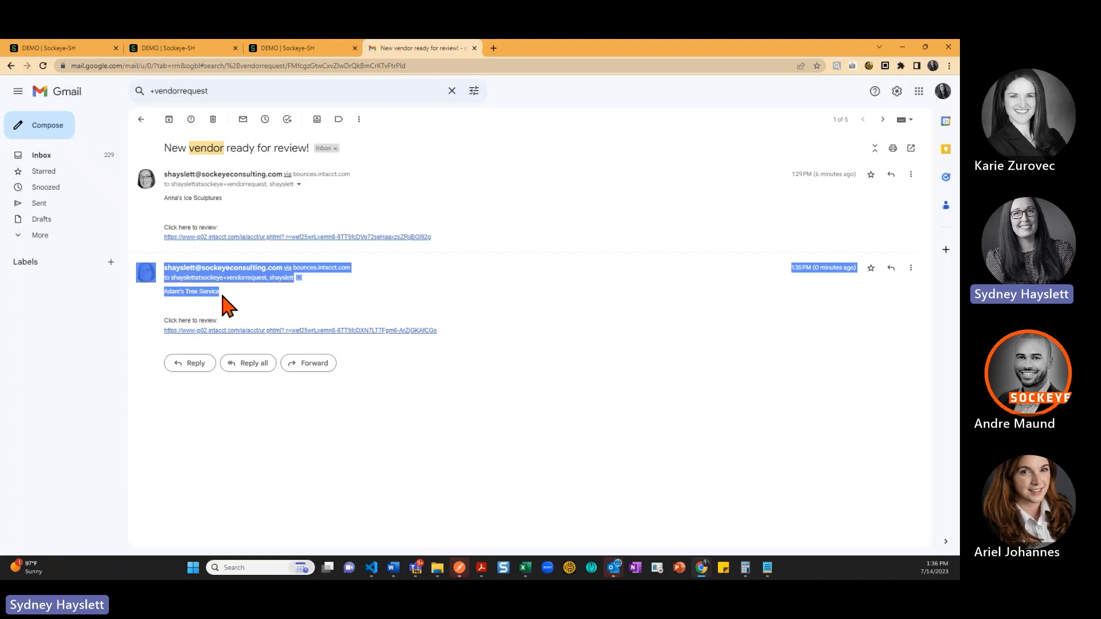
{"action": "left_click", "coordinate": [260, 214]}
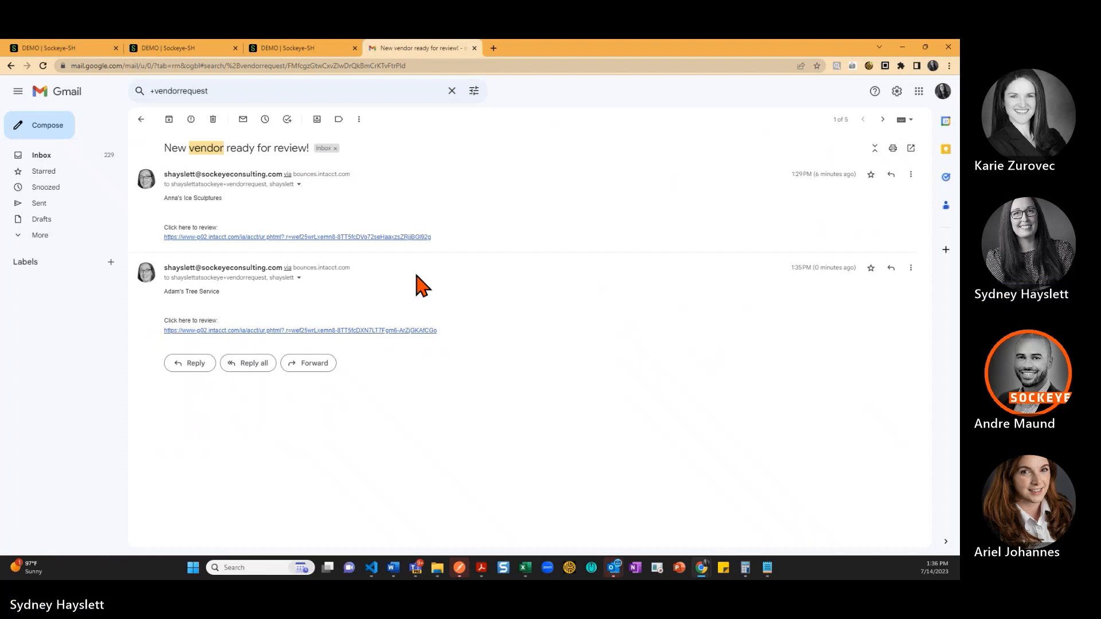
Open Anna's Ice Sculptures' vendor request from the list and look over its details.
{"action": "left_click", "coordinate": [84, 49]}
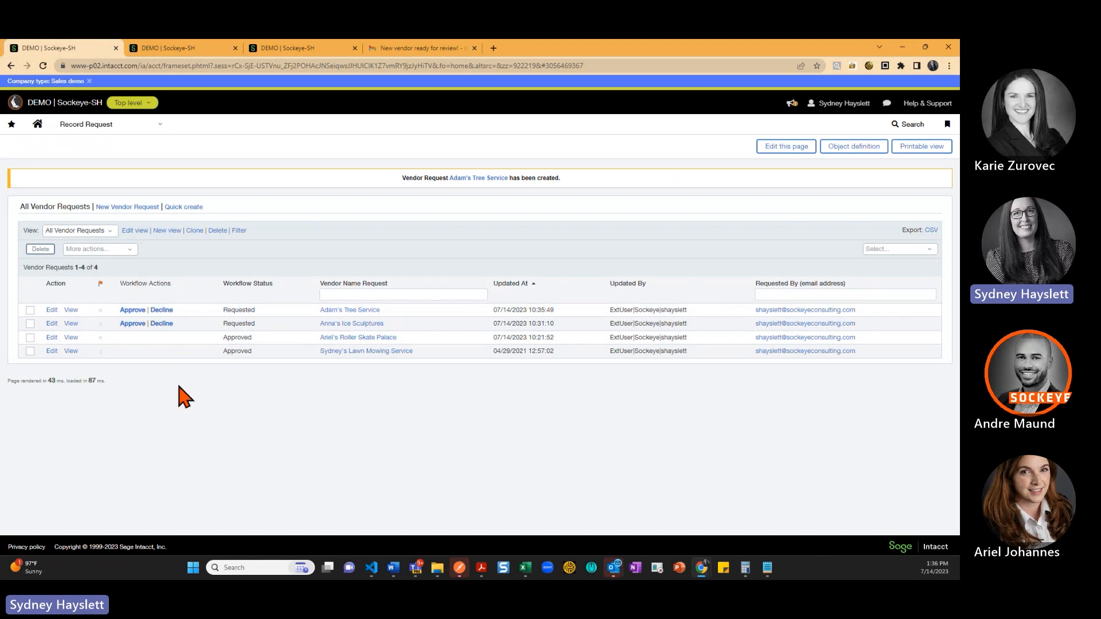
{"action": "left_click", "coordinate": [72, 324]}
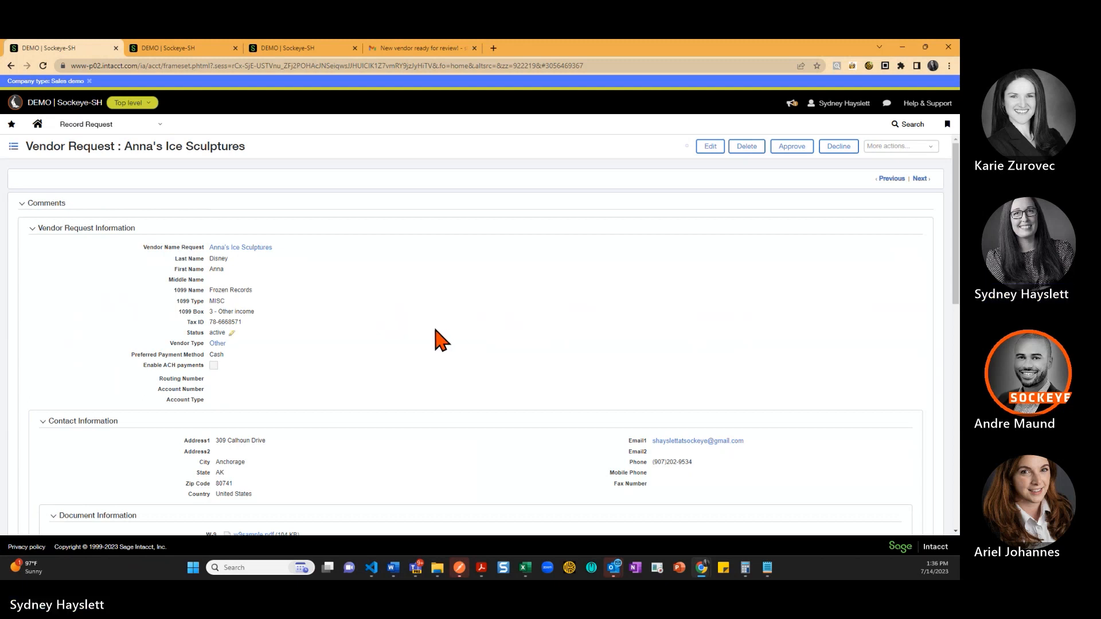
{"action": "scroll", "coordinate": [430, 333], "scroll_direction": "down", "scroll_amount": 2}
{"action": "scroll", "coordinate": [421, 322], "scroll_direction": "down", "scroll_amount": 2}
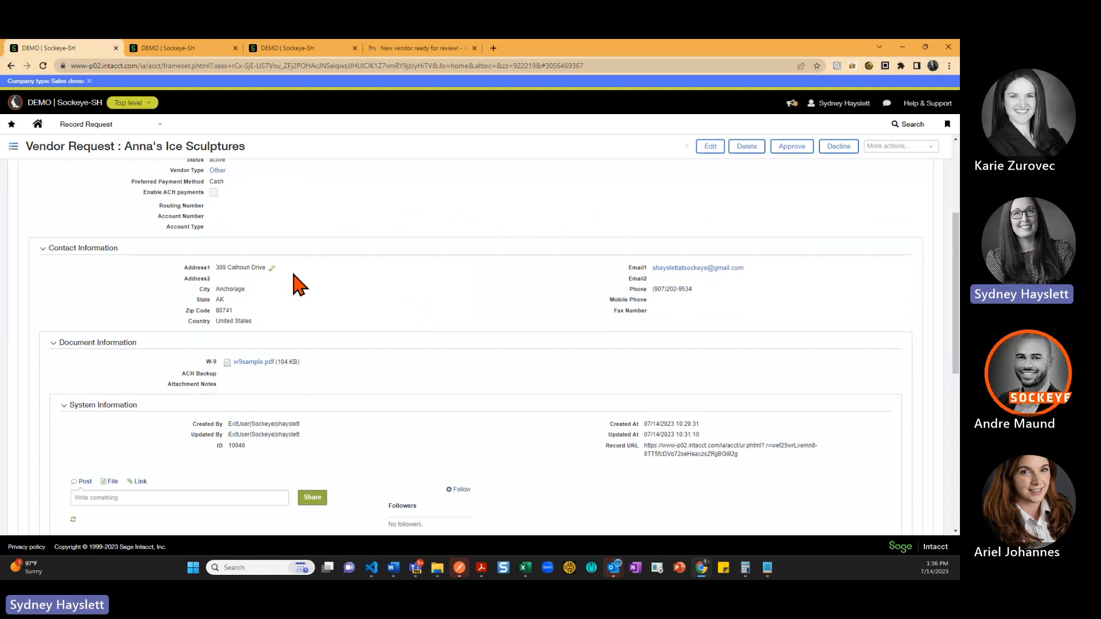
{"action": "scroll", "coordinate": [304, 228], "scroll_direction": "up", "scroll_amount": 2}
{"action": "scroll", "coordinate": [304, 228], "scroll_direction": "up", "scroll_amount": 1}
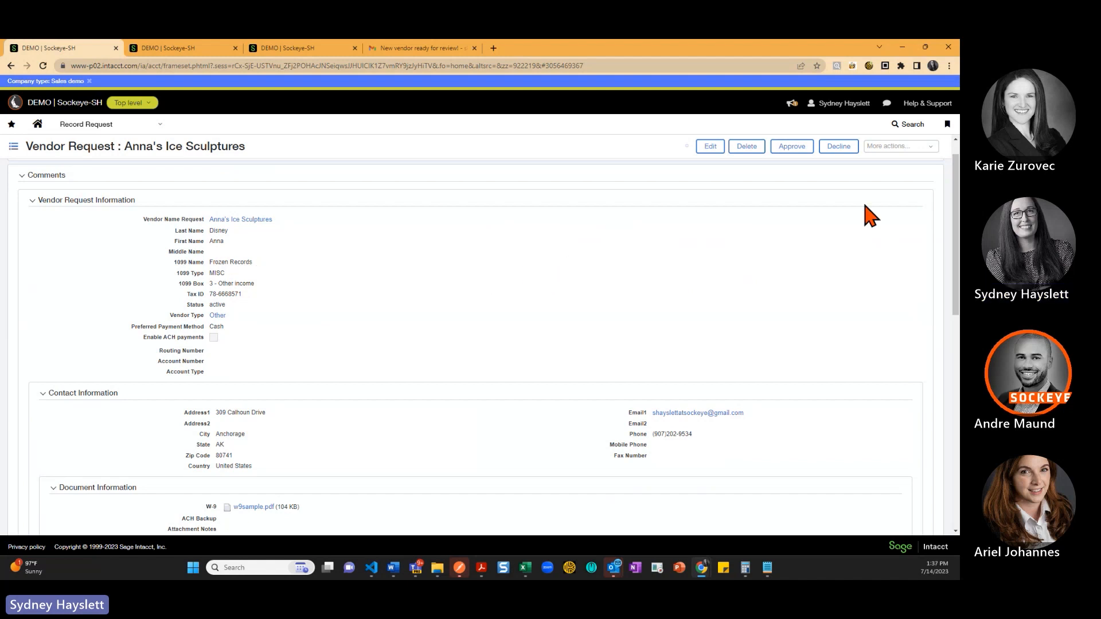
Decline Anna's Ice Sculptures' request with a short explanatory comment and confirm.
{"action": "left_click", "coordinate": [838, 148]}
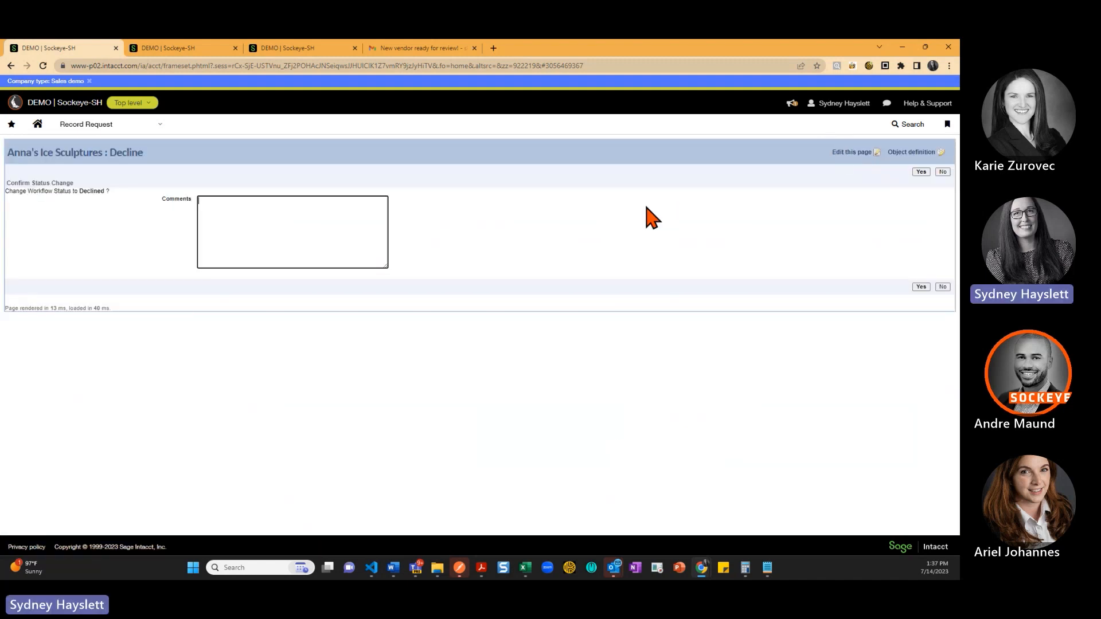
{"action": "type", "text": "We need Elsa!"}
{"action": "left_click", "coordinate": [921, 286]}
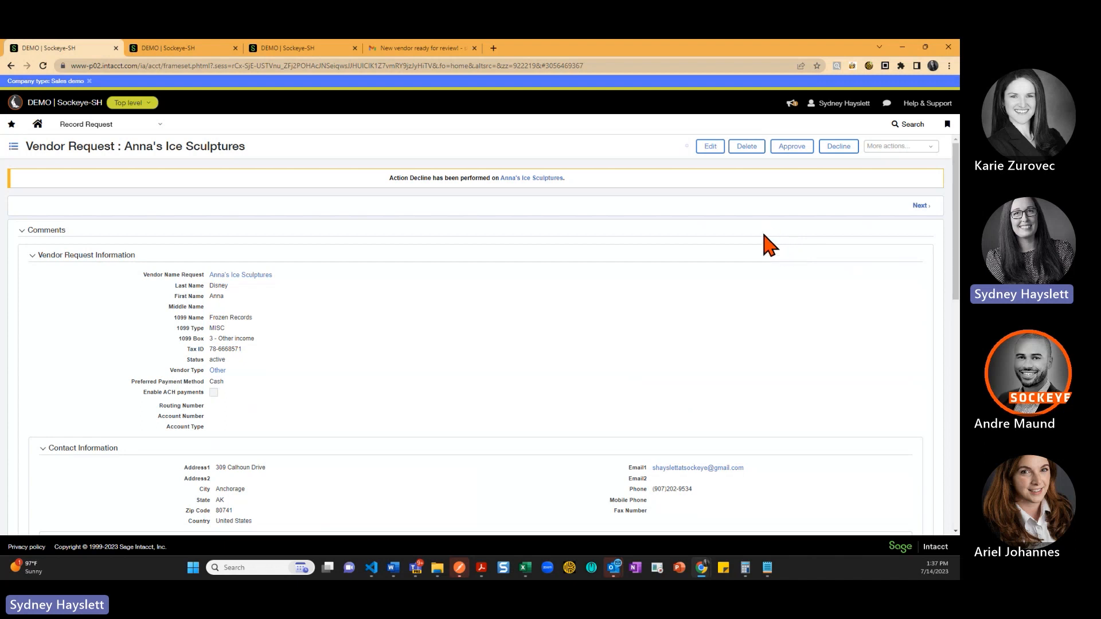
{"action": "left_click", "coordinate": [164, 129]}
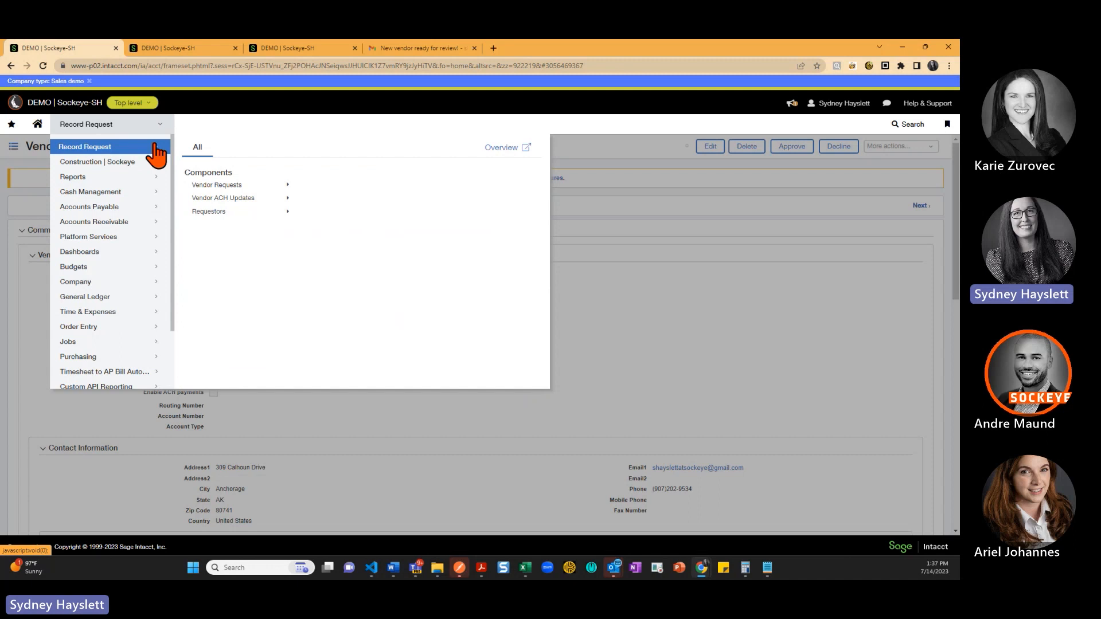
Open Adam's Tree Service's request from All Vendor Requests and approve it.
{"action": "mouse_move", "coordinate": [270, 185]}
{"action": "left_click", "coordinate": [342, 193]}
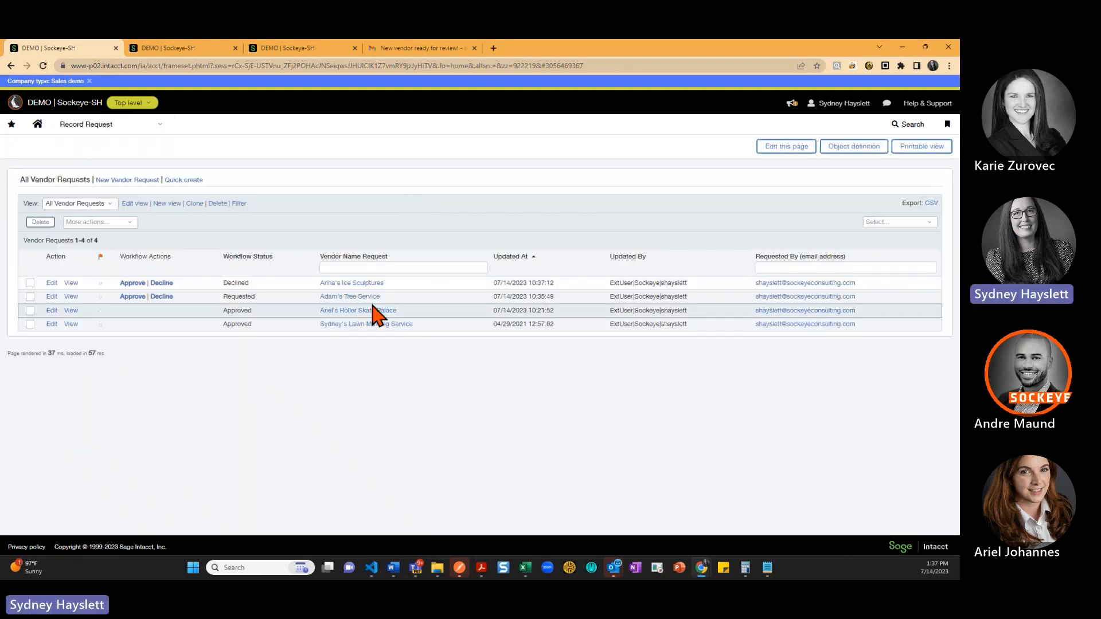
{"action": "left_click", "coordinate": [71, 297]}
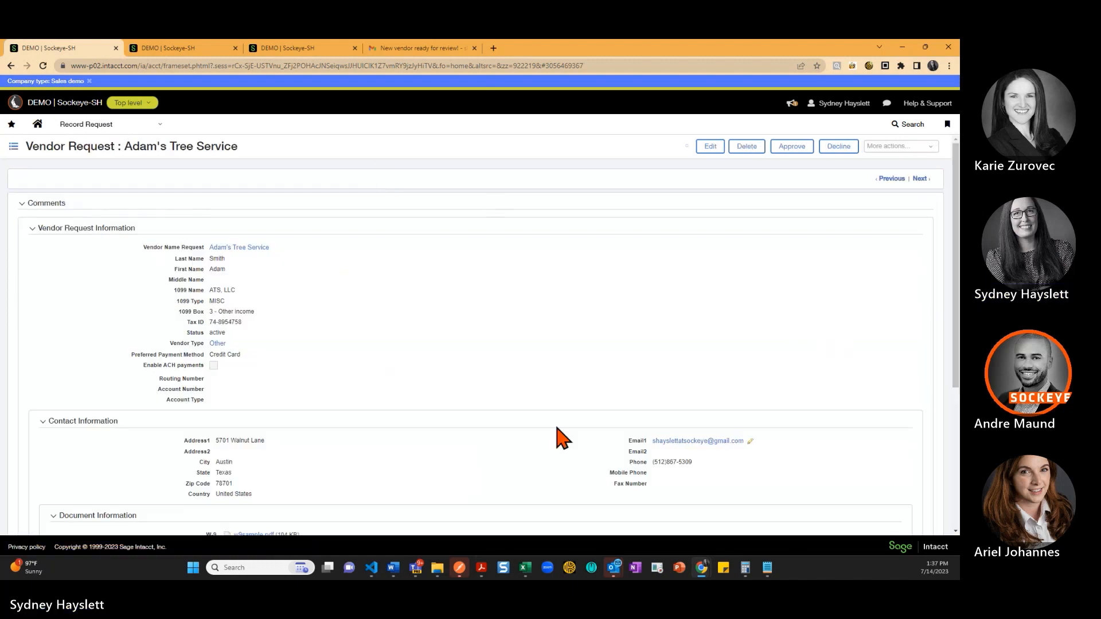
{"action": "scroll", "coordinate": [471, 377], "scroll_direction": "down", "scroll_amount": 3}
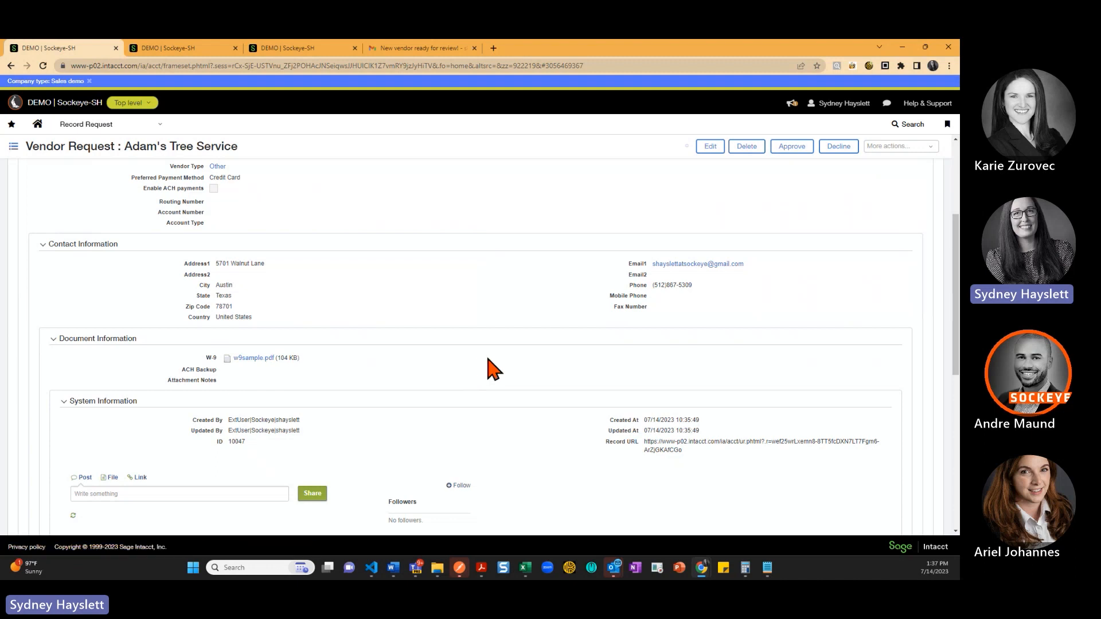
{"action": "scroll", "coordinate": [492, 368], "scroll_direction": "up", "scroll_amount": 3}
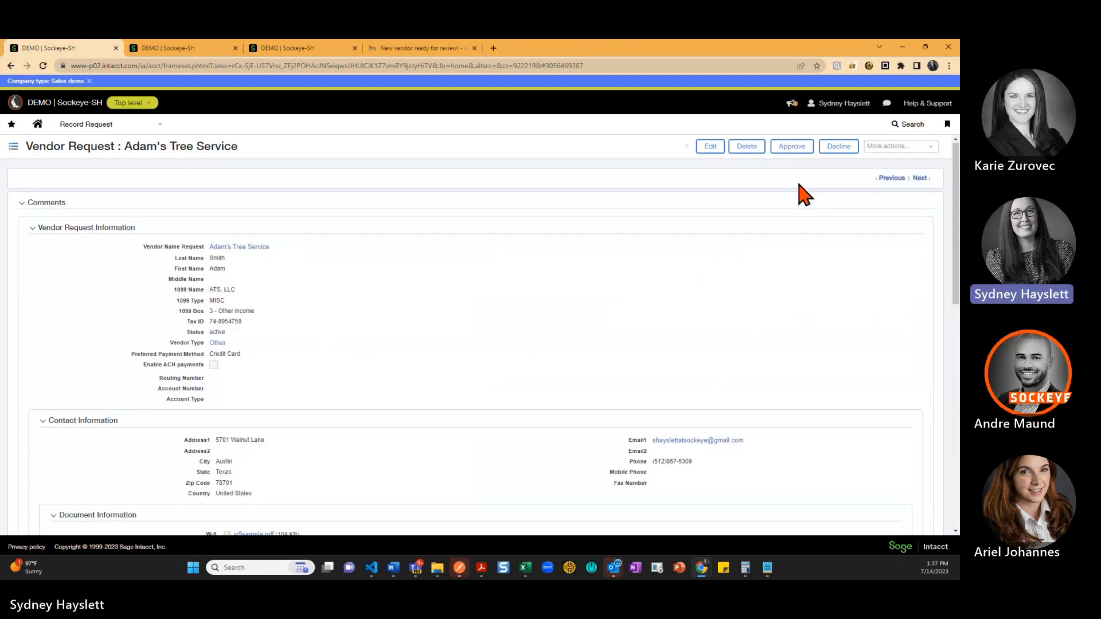
{"action": "left_click", "coordinate": [790, 148]}
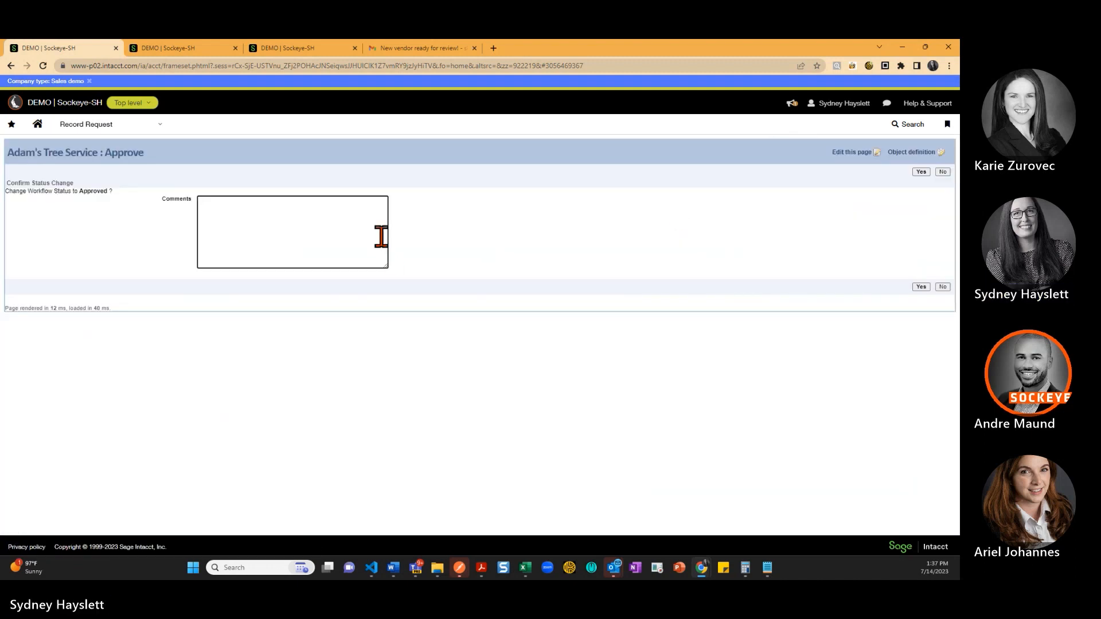
{"action": "left_click", "coordinate": [921, 287]}
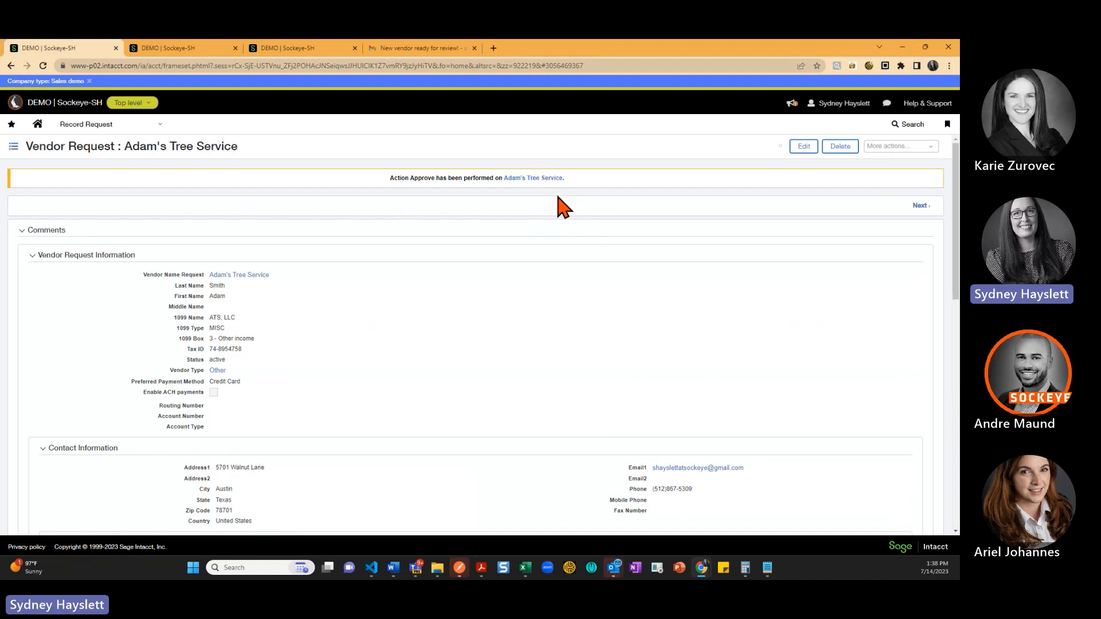
Filter the Accounts Payable vendor list by 'ada' and open Adam's Tree Service (V00007).
{"action": "left_click", "coordinate": [212, 48]}
{"action": "left_click", "coordinate": [159, 128]}
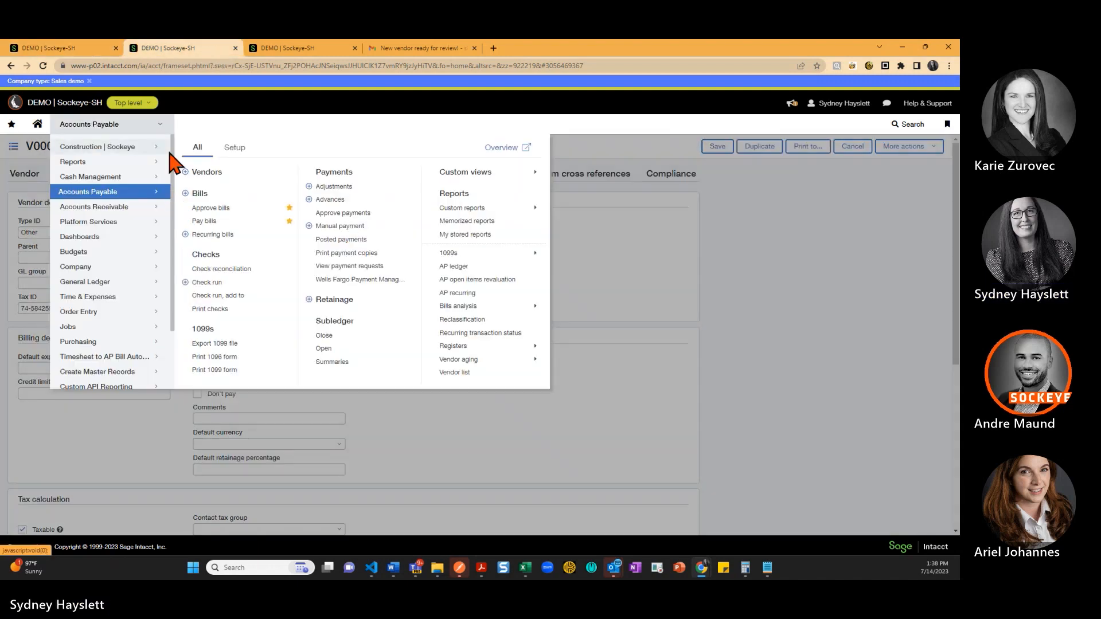
{"action": "left_click", "coordinate": [221, 173]}
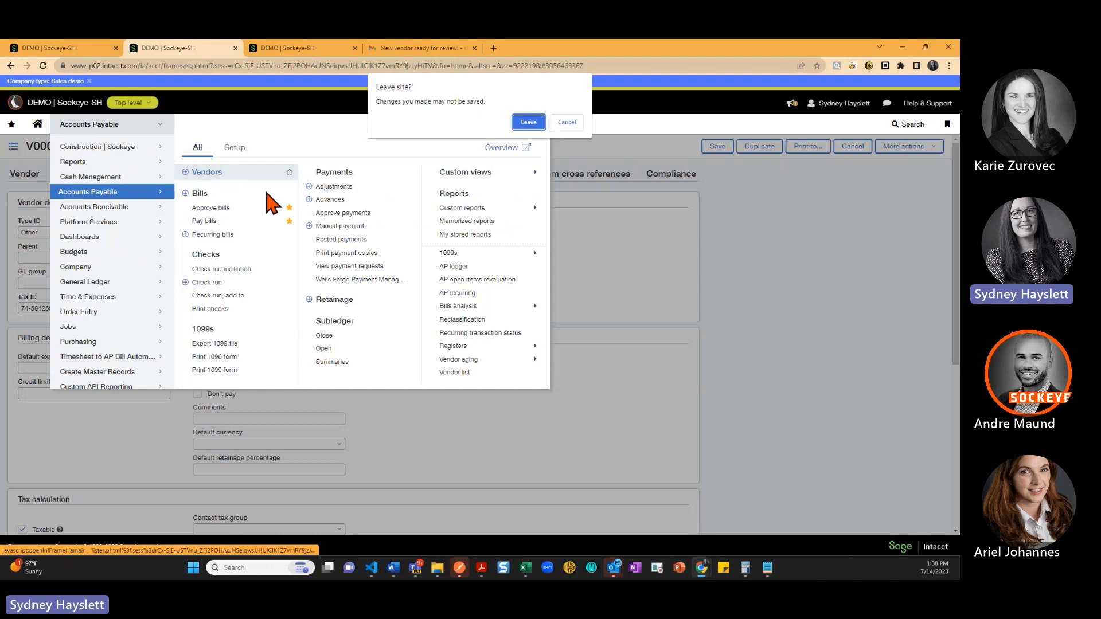
{"action": "left_click", "coordinate": [528, 122]}
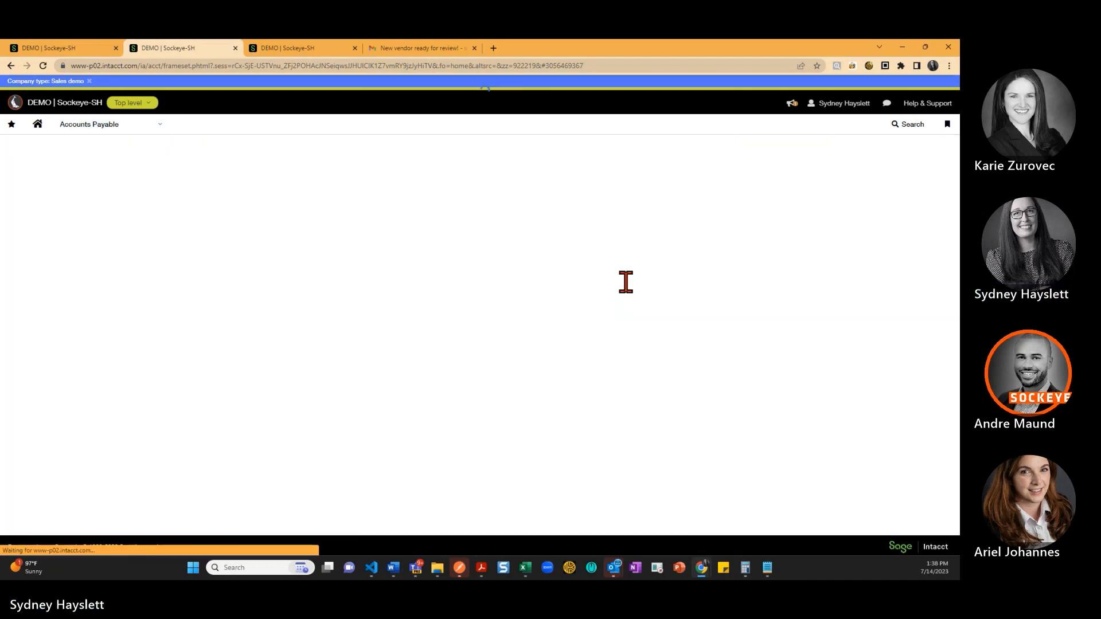
{"action": "left_click", "coordinate": [243, 222]}
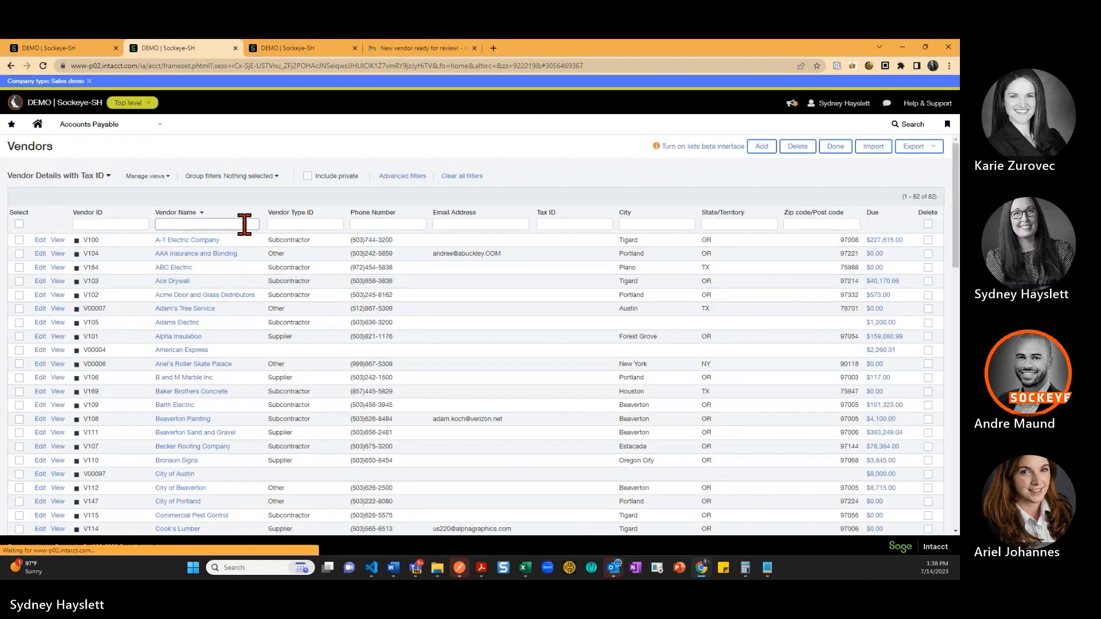
{"action": "type", "text": "adam"}
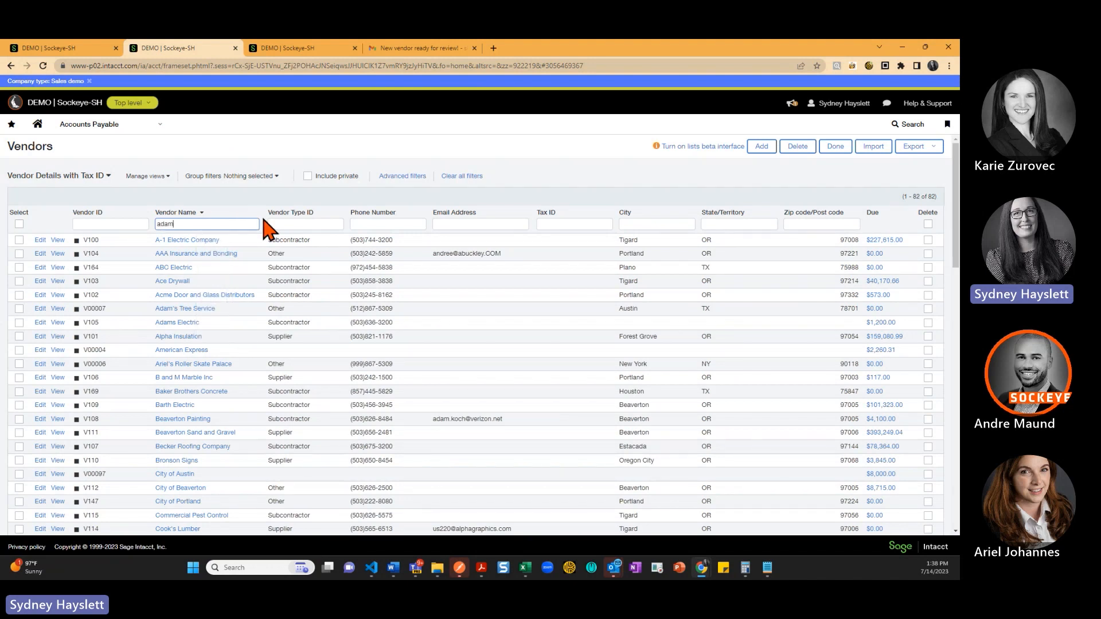
{"action": "key", "text": "Return"}
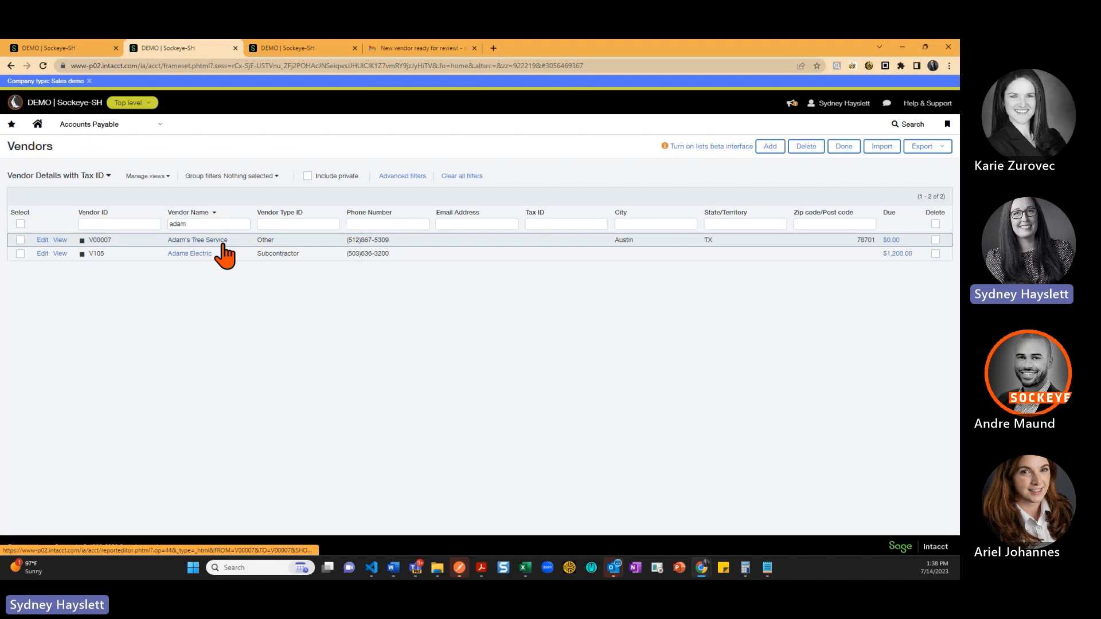
{"action": "left_click", "coordinate": [59, 240]}
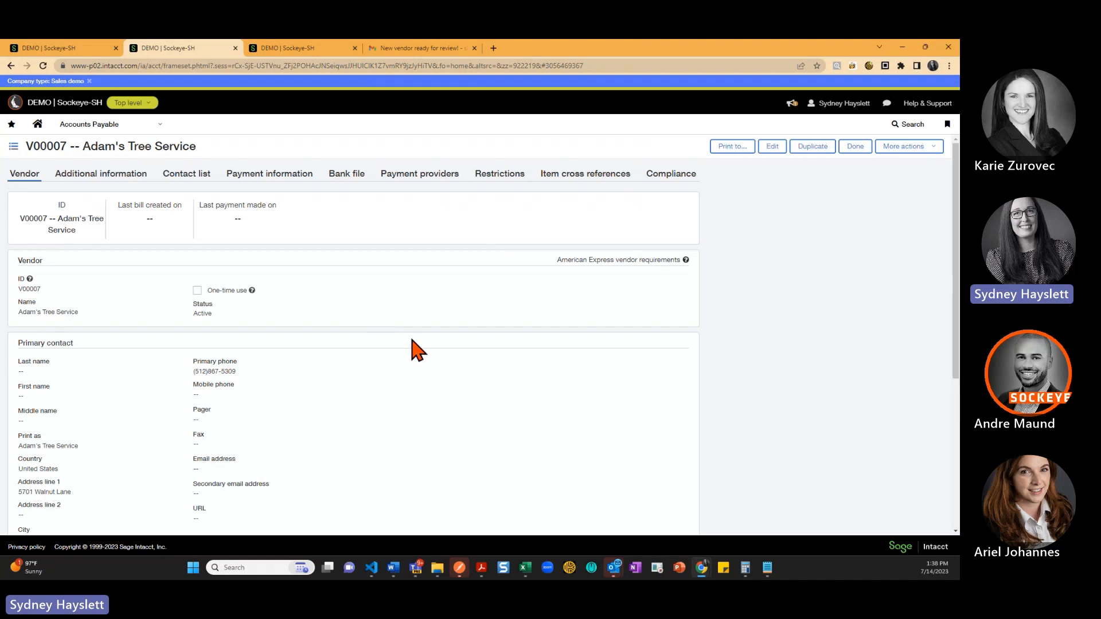
{"action": "scroll", "coordinate": [412, 341], "scroll_direction": "down", "scroll_amount": 4}
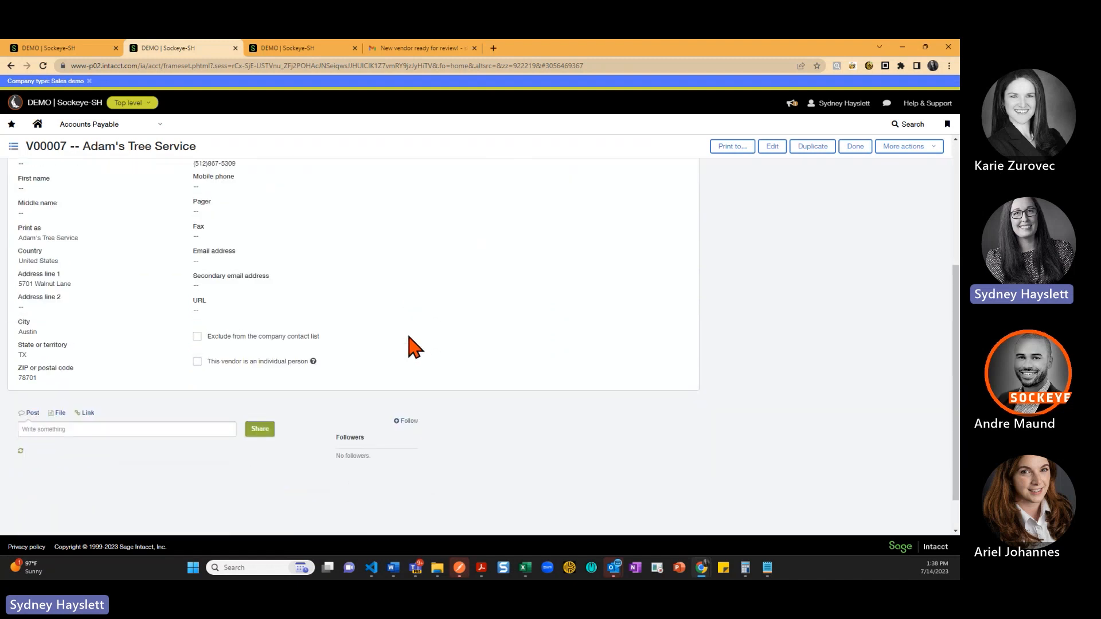
{"action": "scroll", "coordinate": [409, 337], "scroll_direction": "up", "scroll_amount": 4}
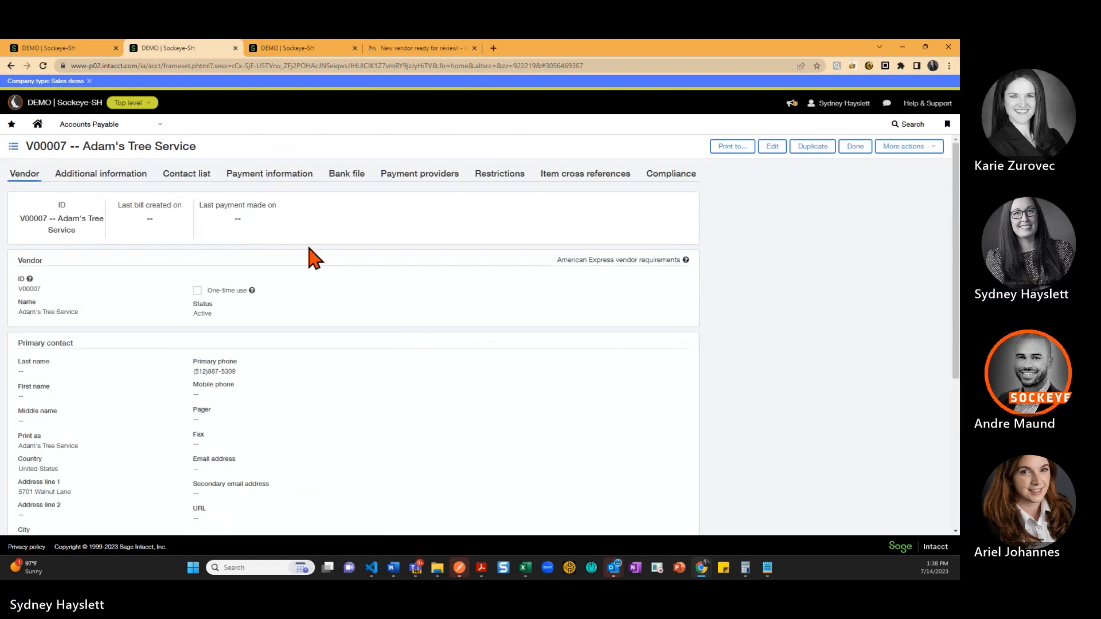
{"action": "left_click", "coordinate": [123, 178]}
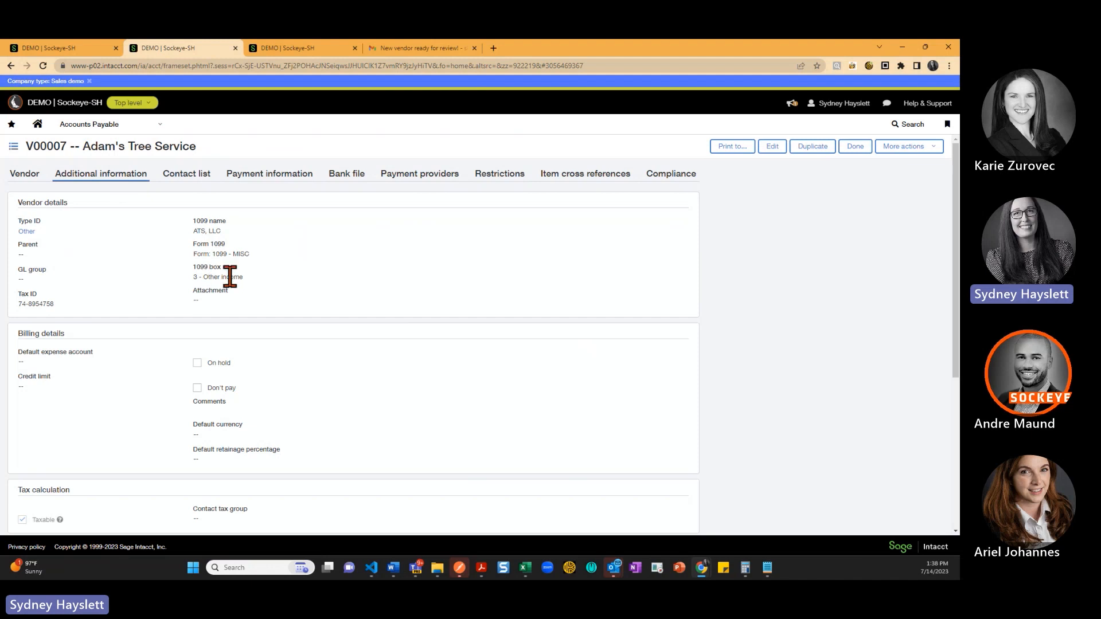
{"action": "scroll", "coordinate": [220, 352], "scroll_direction": "down", "scroll_amount": 3}
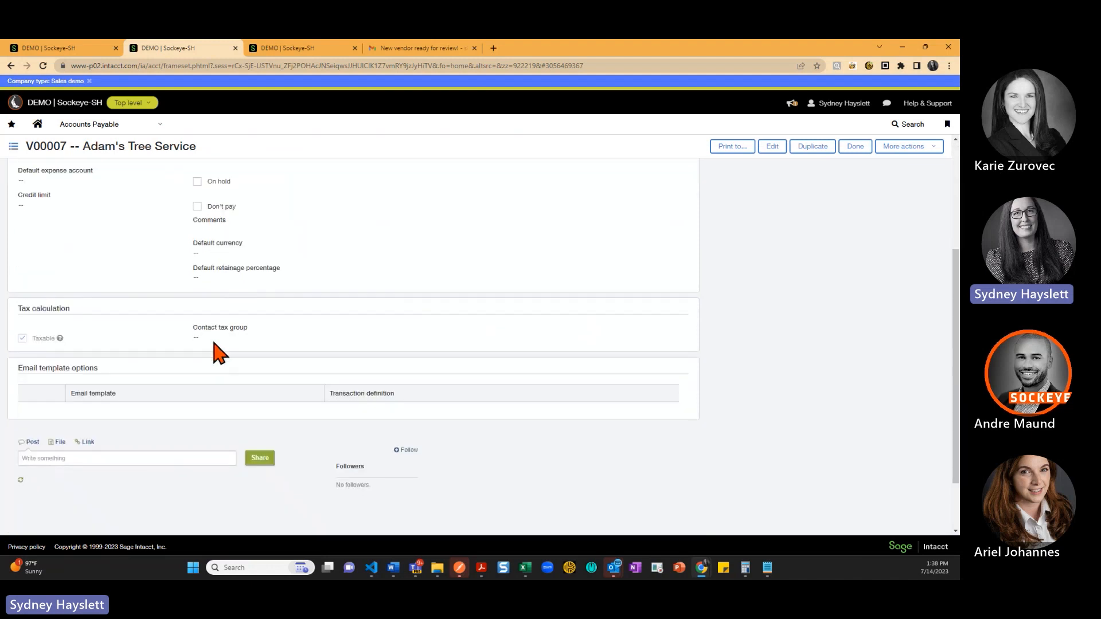
{"action": "scroll", "coordinate": [536, 300], "scroll_direction": "up", "scroll_amount": 3}
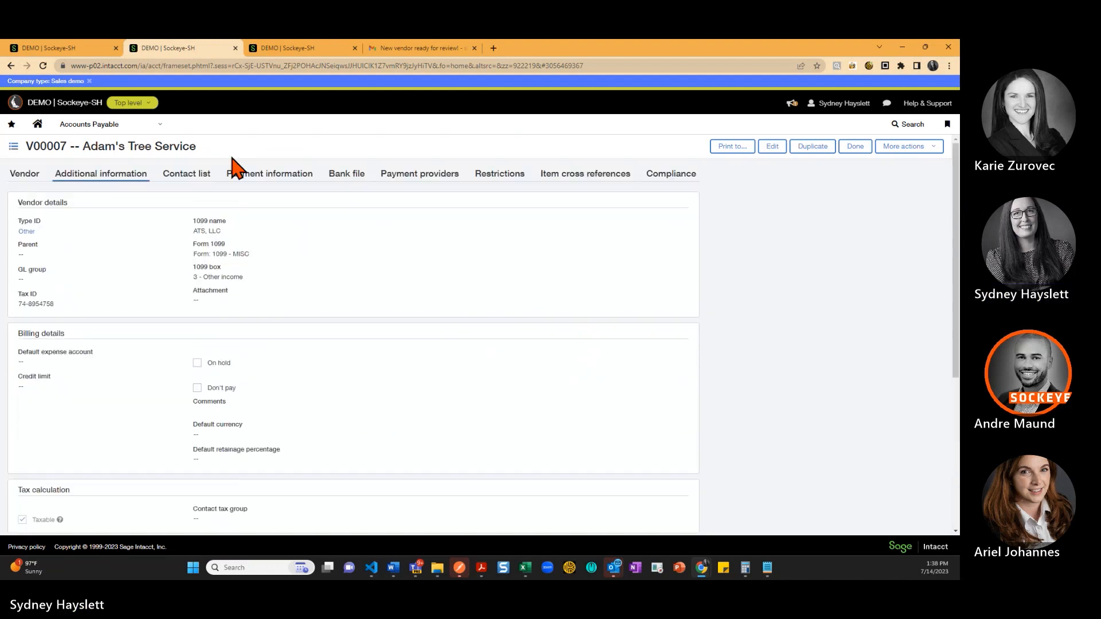
{"action": "left_click", "coordinate": [275, 183]}
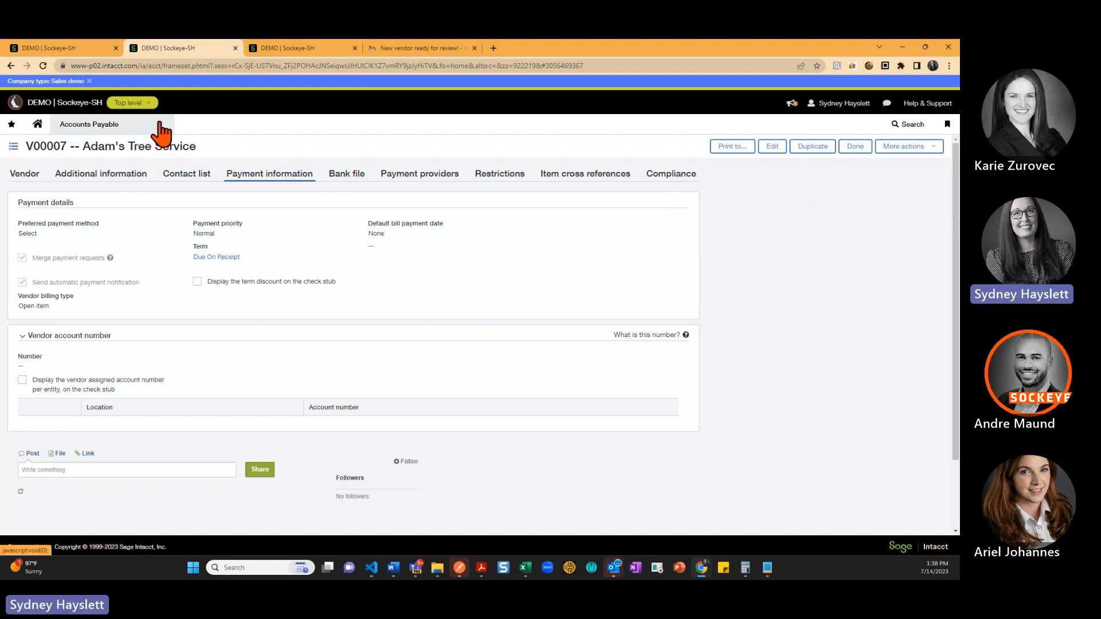
{"action": "left_click", "coordinate": [26, 175]}
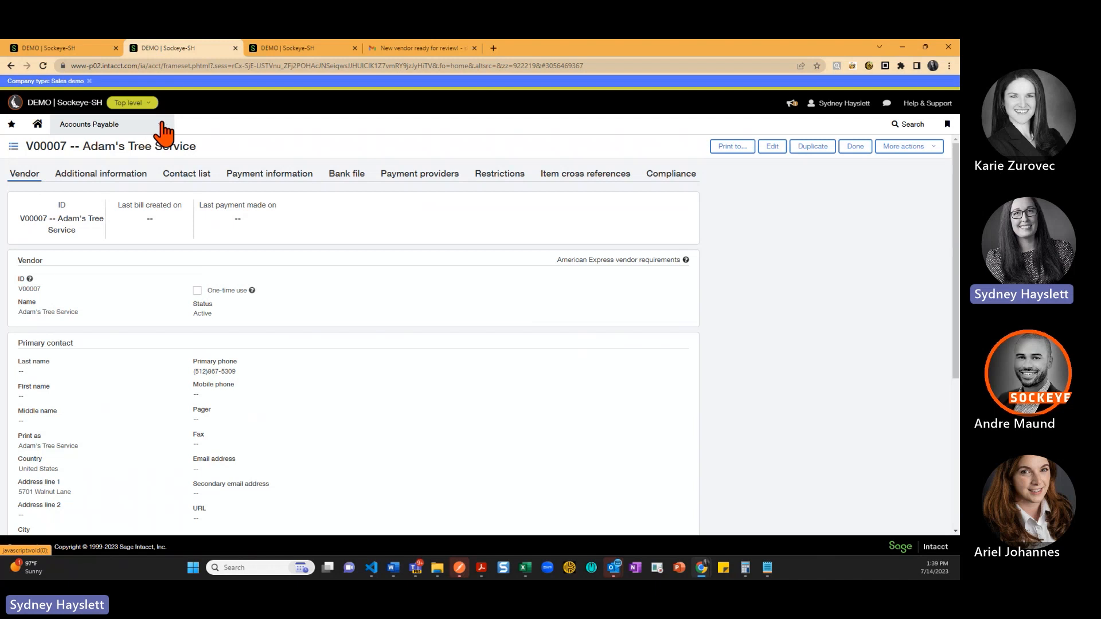
Enter new vendor 'Sydney's Lawn Mowing Service 2' with the contact's names and try saving it.
{"action": "left_click", "coordinate": [161, 131]}
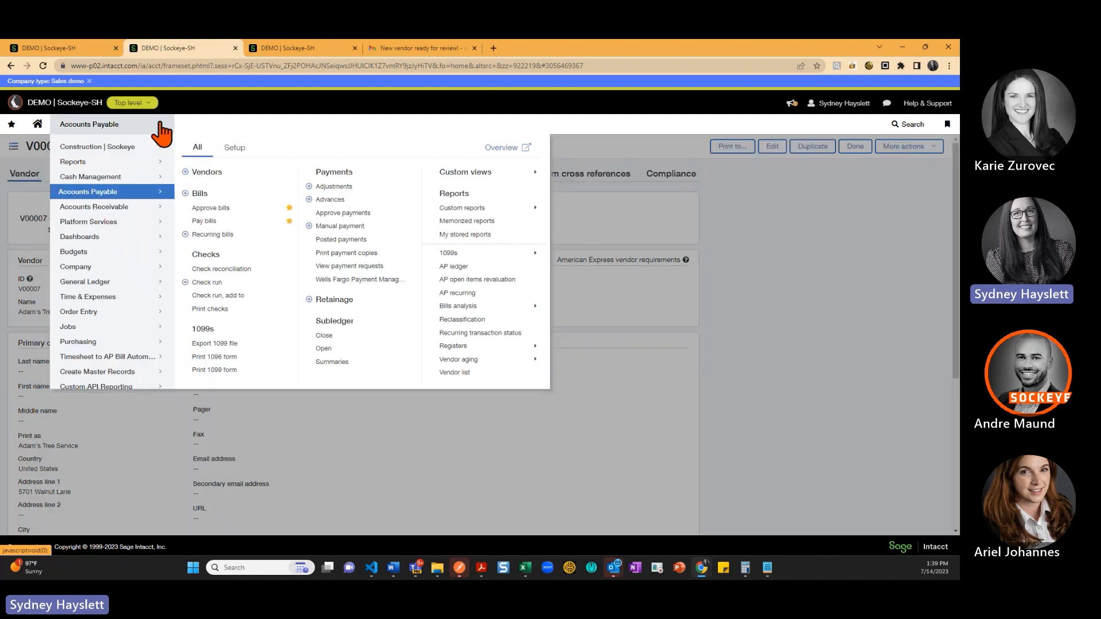
{"action": "left_click", "coordinate": [185, 173]}
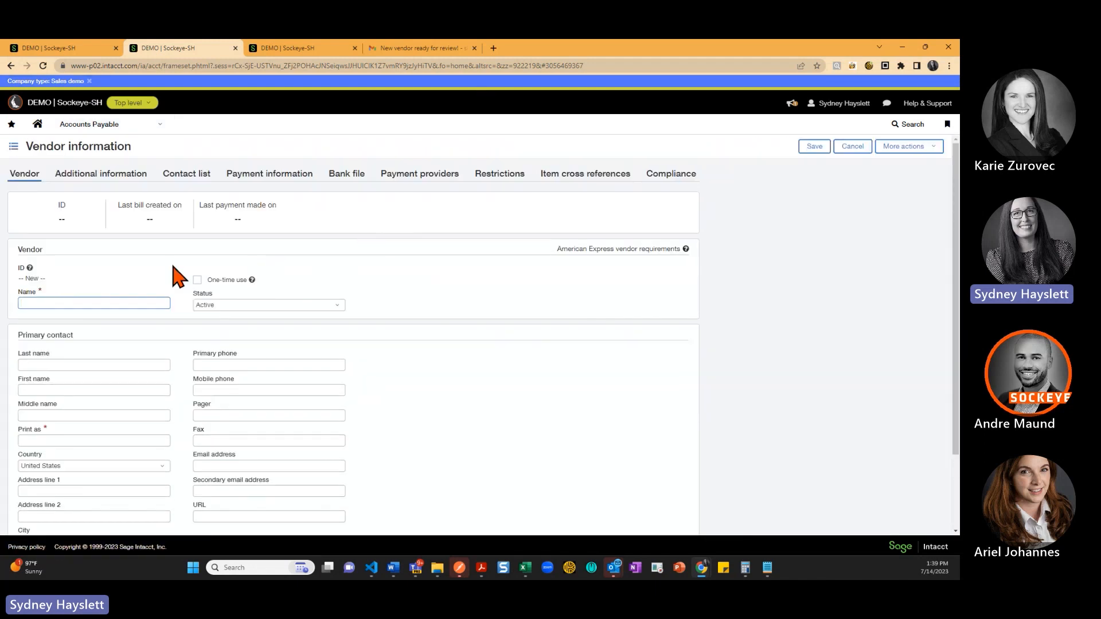
{"action": "left_click", "coordinate": [96, 301]}
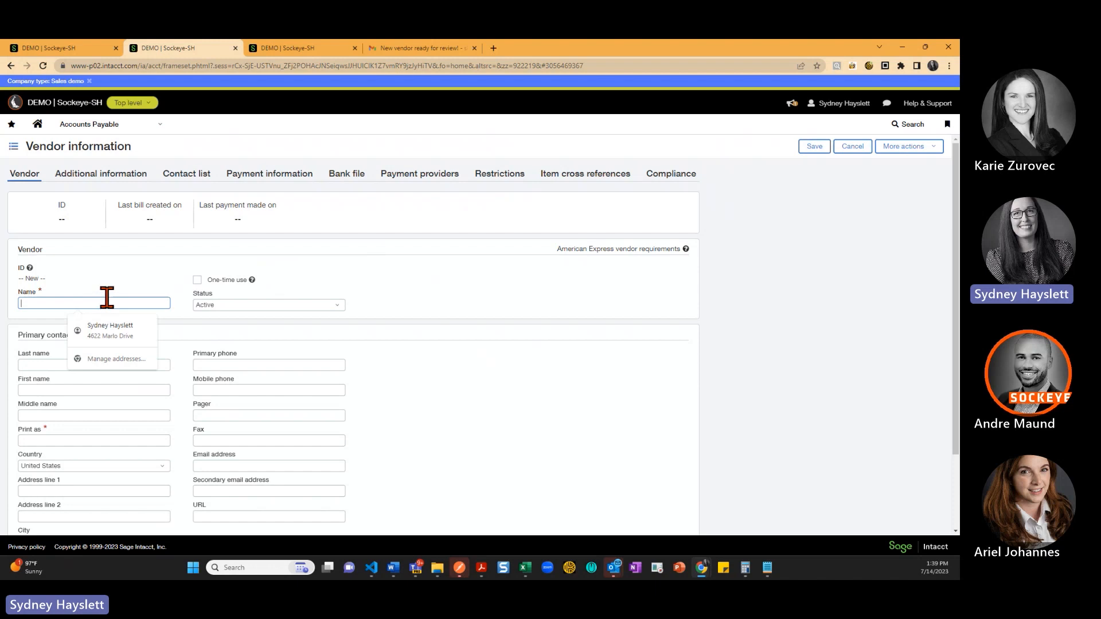
{"action": "type", "text": "Sydney's Lawn Mowing Service"}
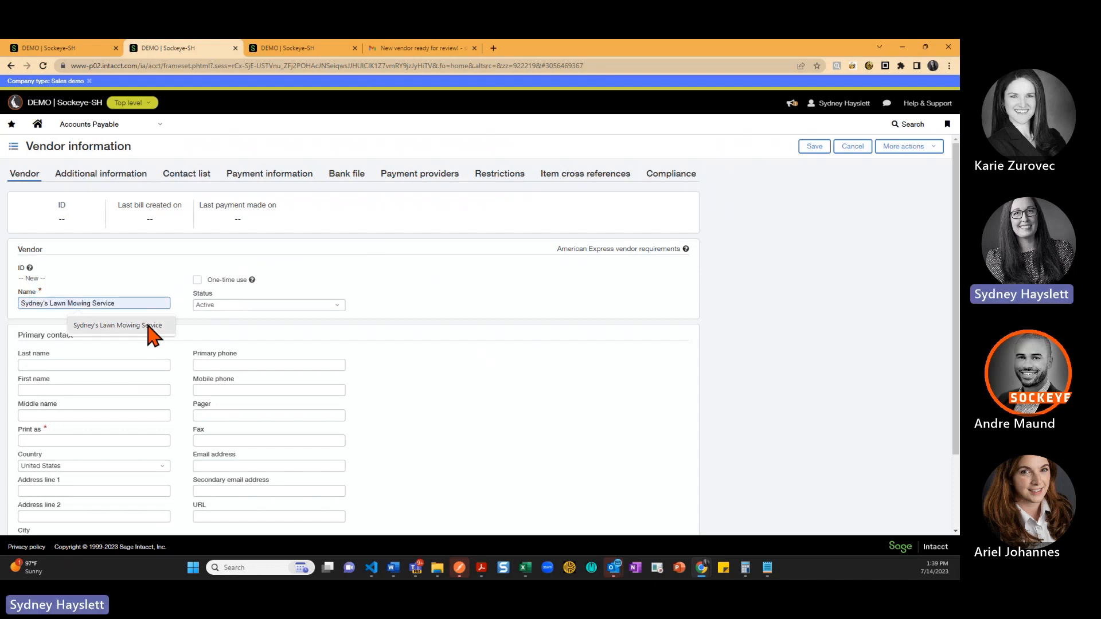
{"action": "left_click", "coordinate": [148, 325]}
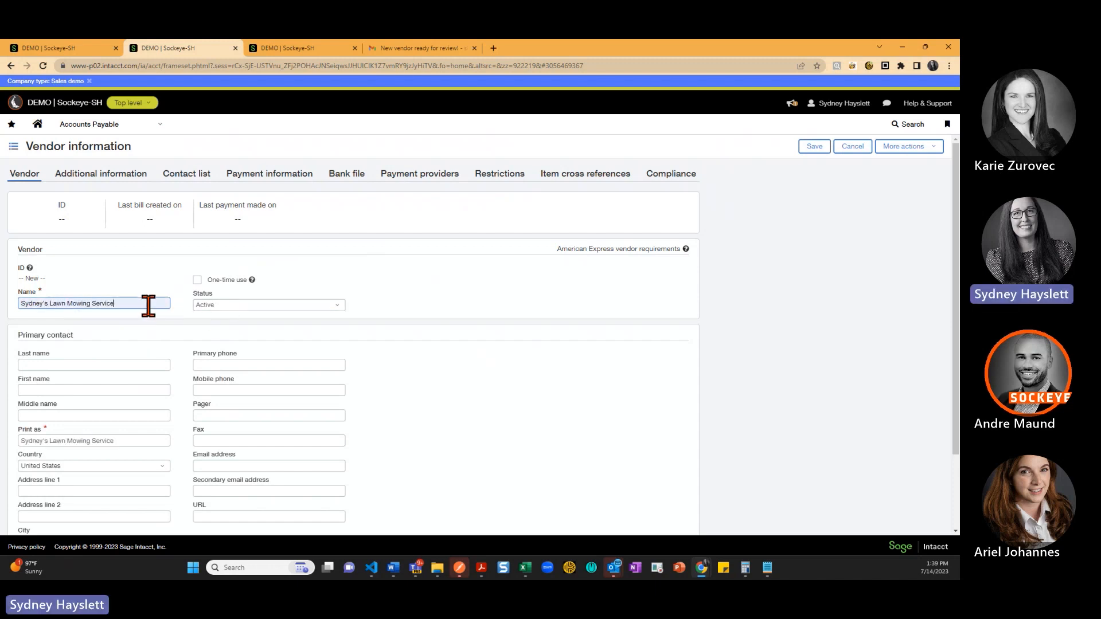
{"action": "type", "text": "2"}
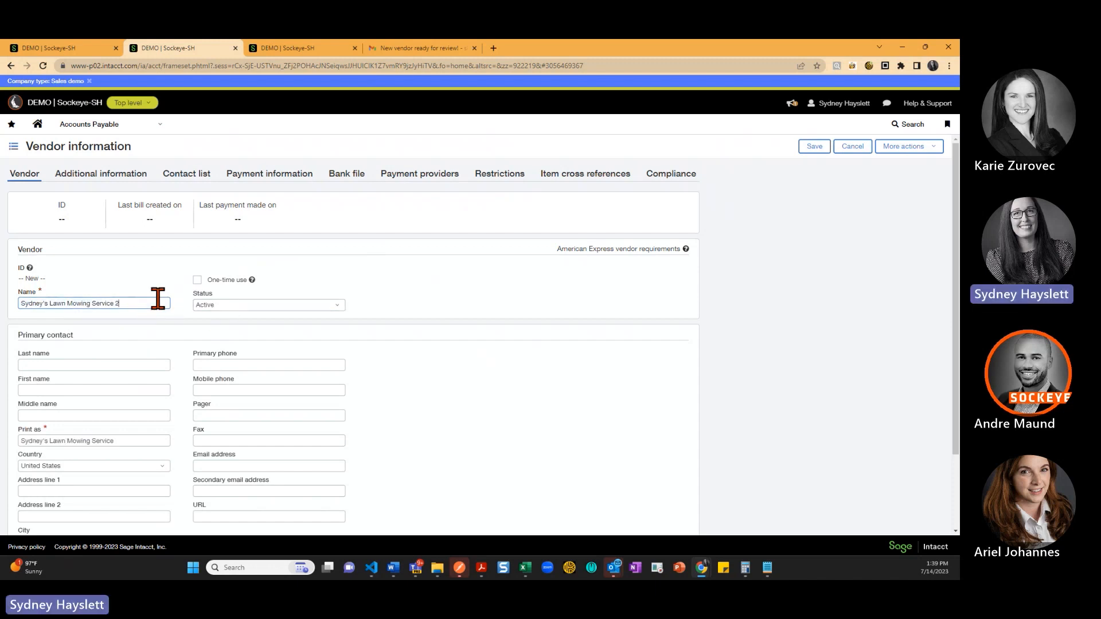
{"action": "left_click", "coordinate": [93, 365]}
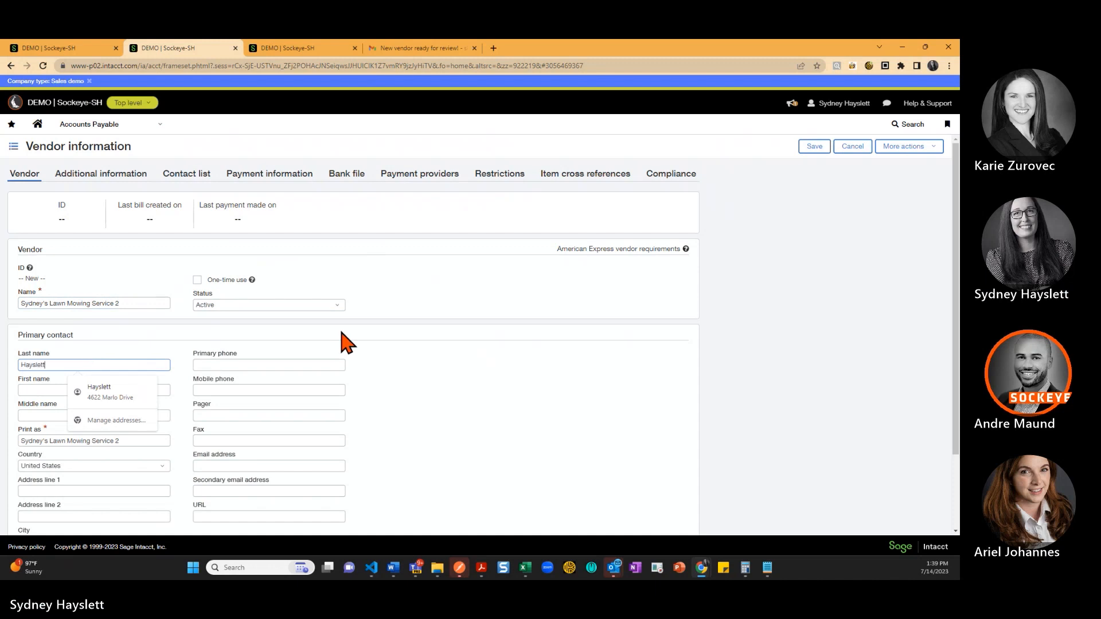
{"action": "key", "text": "Tab"}
{"action": "type", "text": "S"}
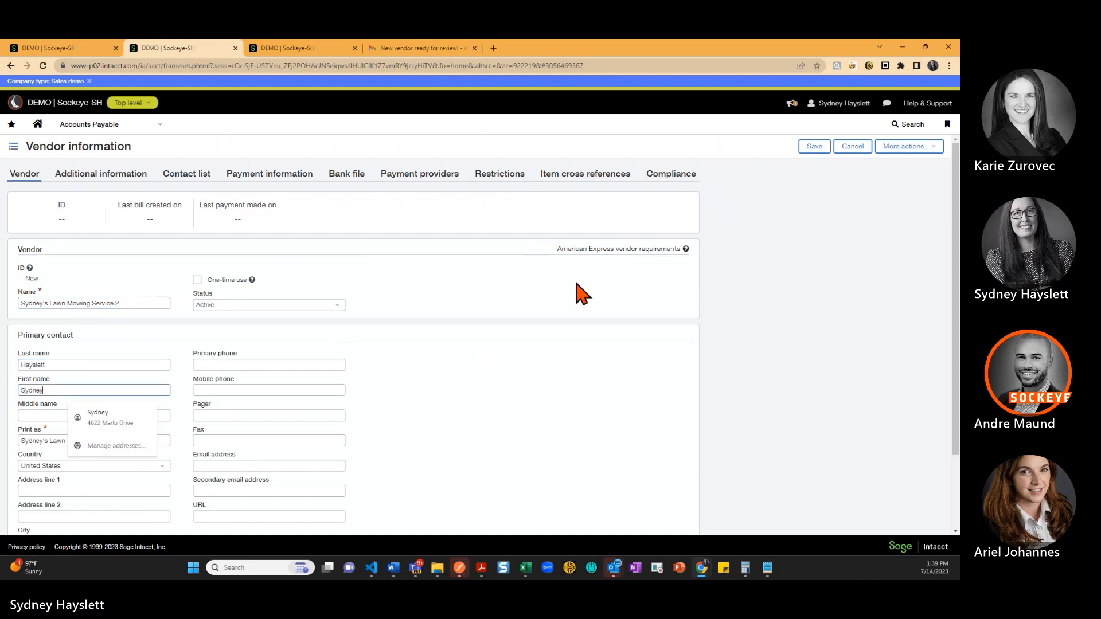
{"action": "left_click", "coordinate": [813, 147]}
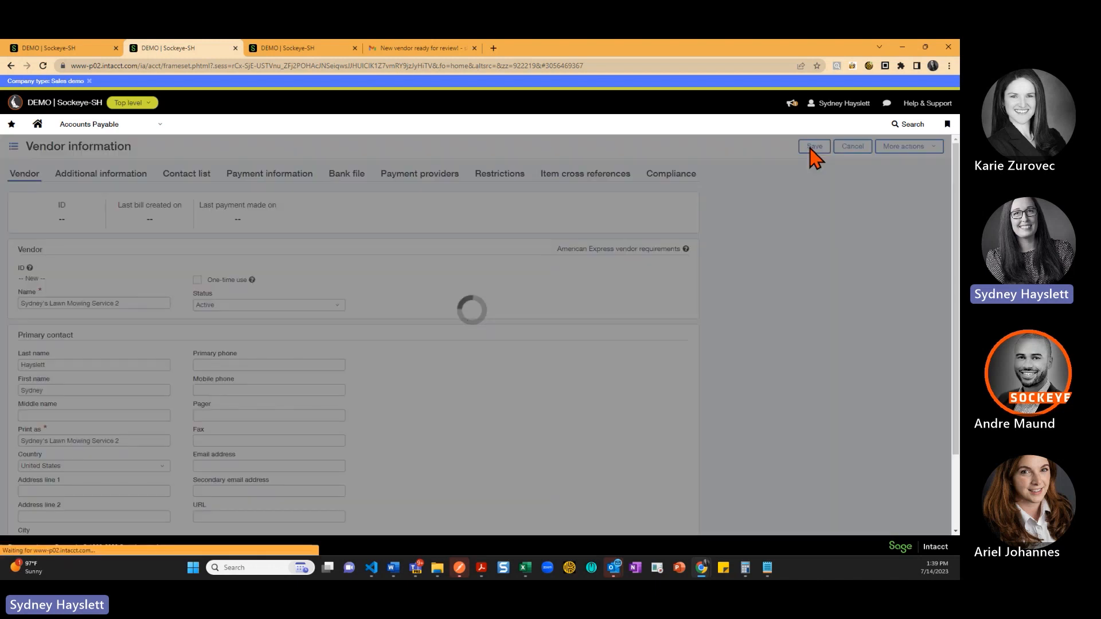